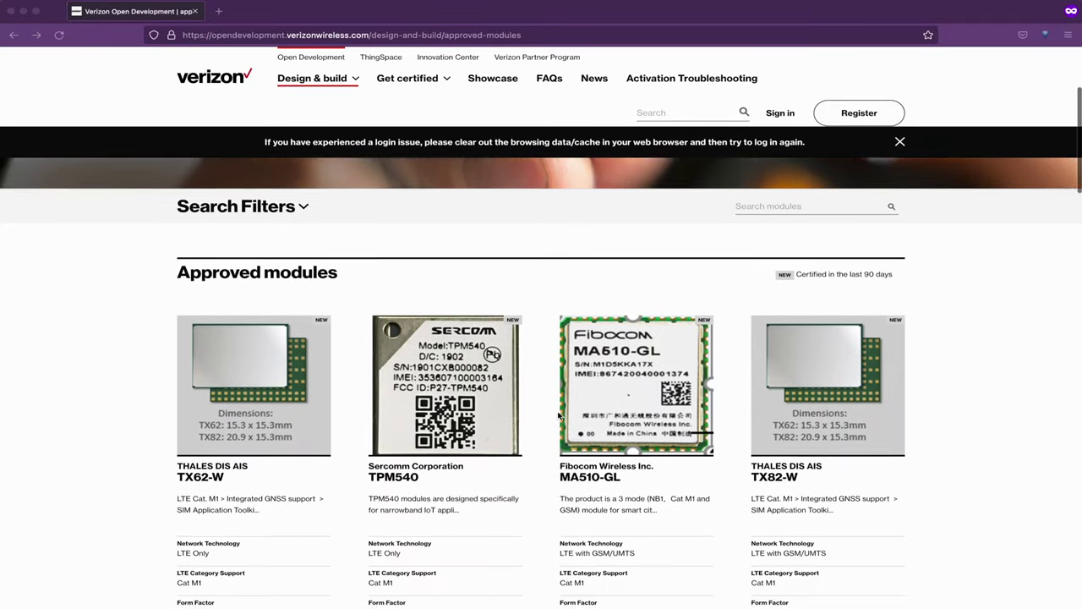
scroll(558, 415, "down", 4)
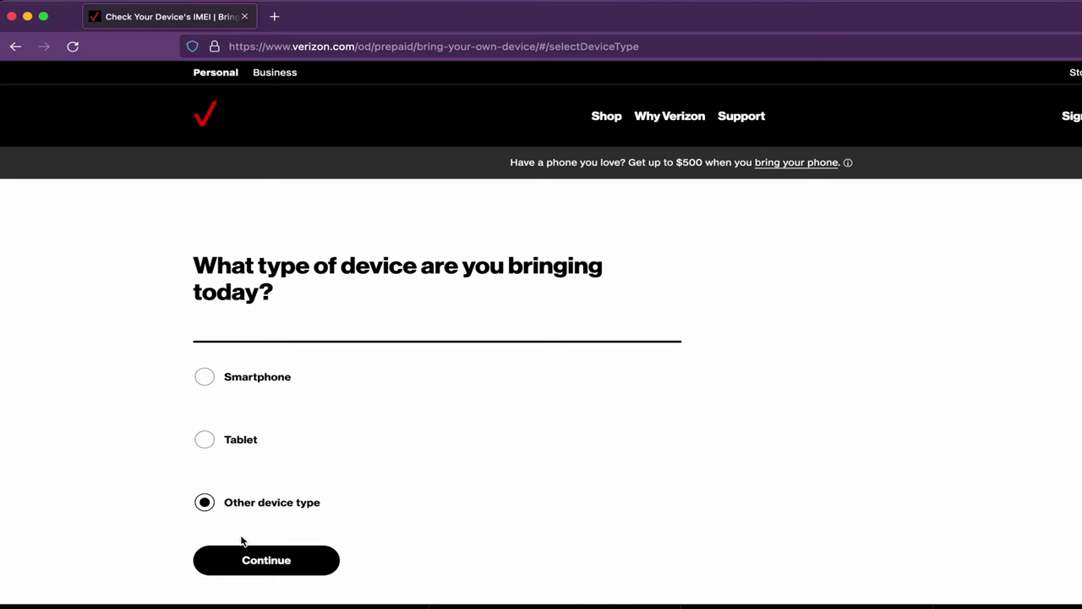
- Choose Other device type on Verizon's compatibility check and start entering the device's IMEI
left_click(255, 562)
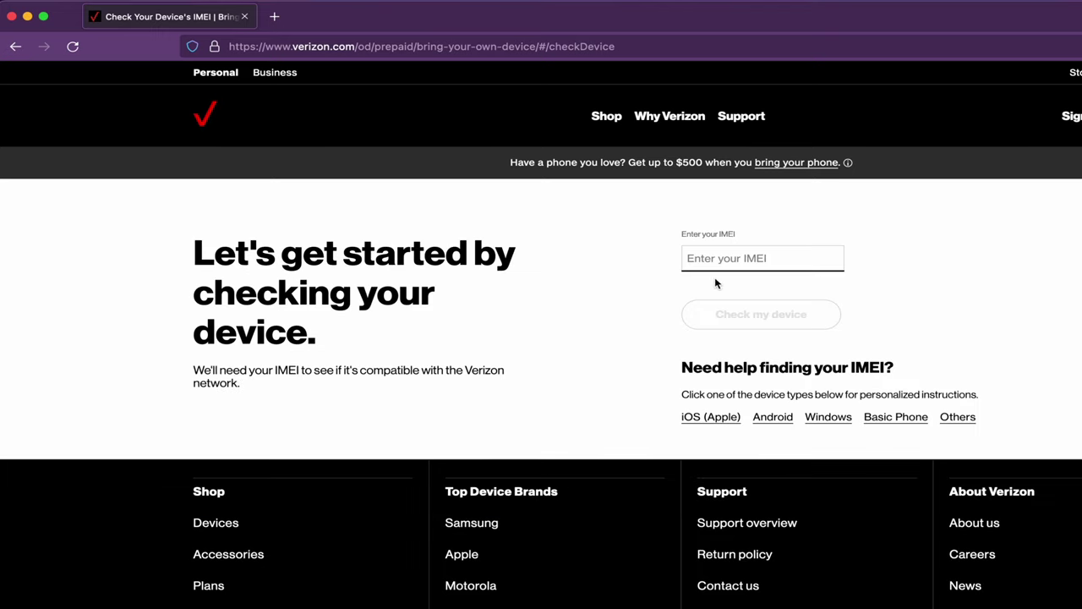
type("12")
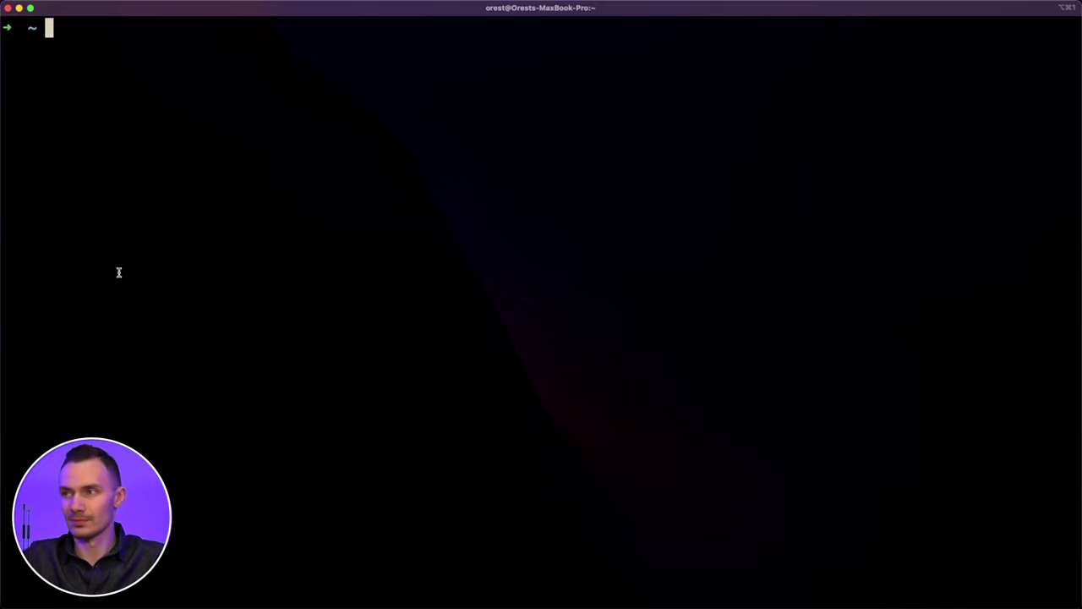
key("ctrl+Right")
left_click(217, 37)
type("httos")
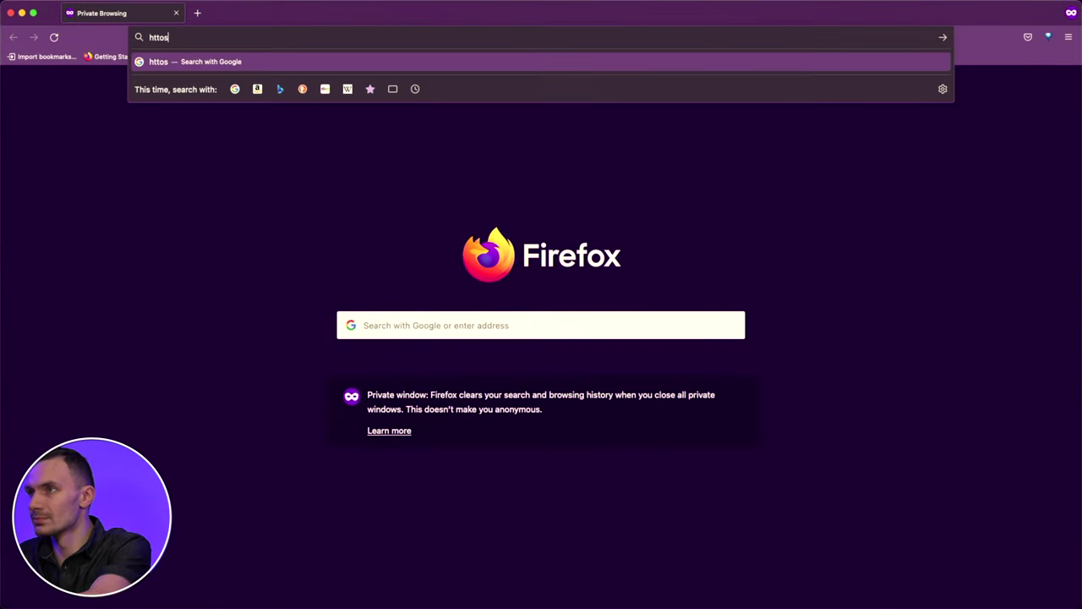
key("BackSpace")
key("BackSpace")
type("ps://192.168.1.1")
key("Return")
left_click(721, 380)
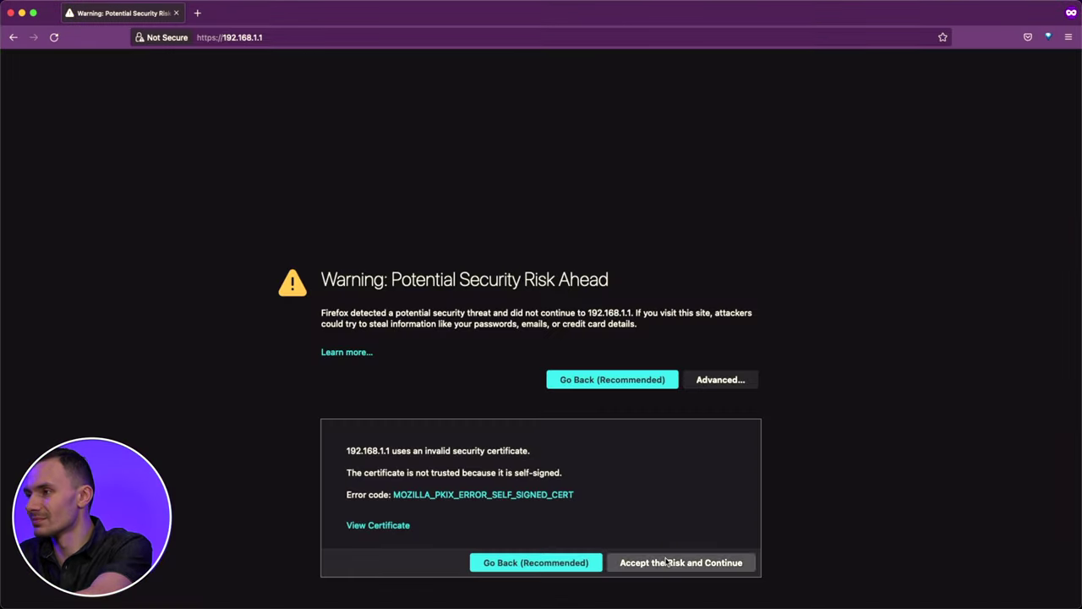
left_click(667, 562)
- Log in to LuCI as root with the router password and open System > Software
type("password")
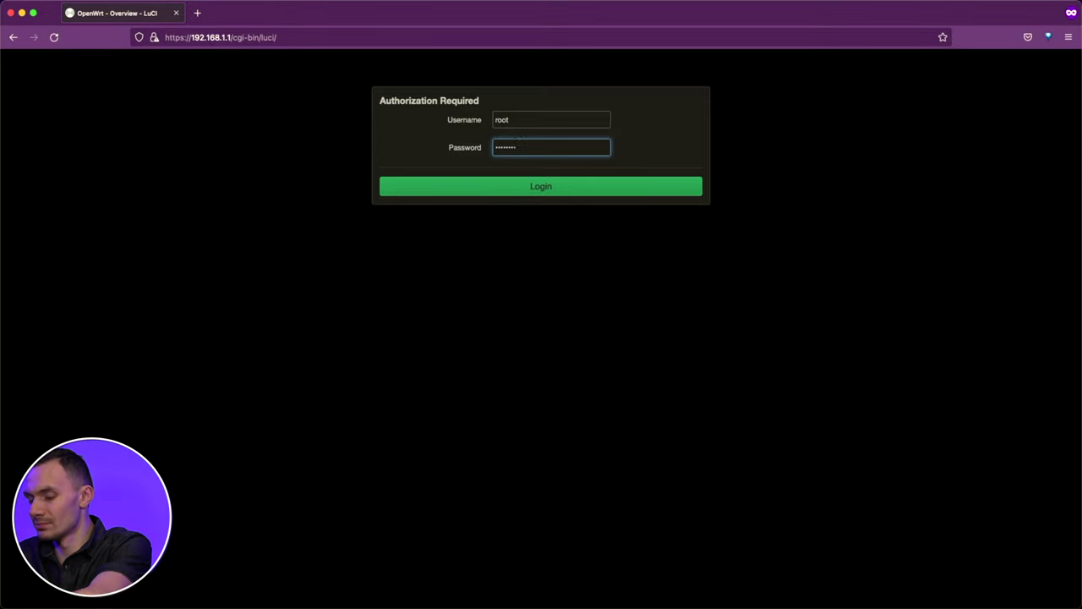
key("Return")
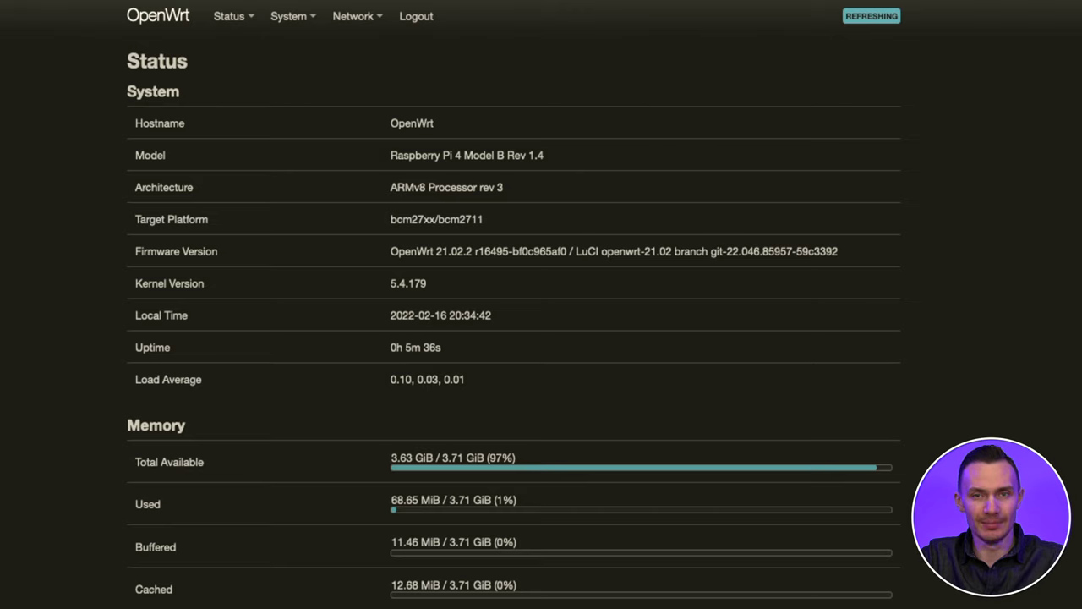
mouse_move(288, 16)
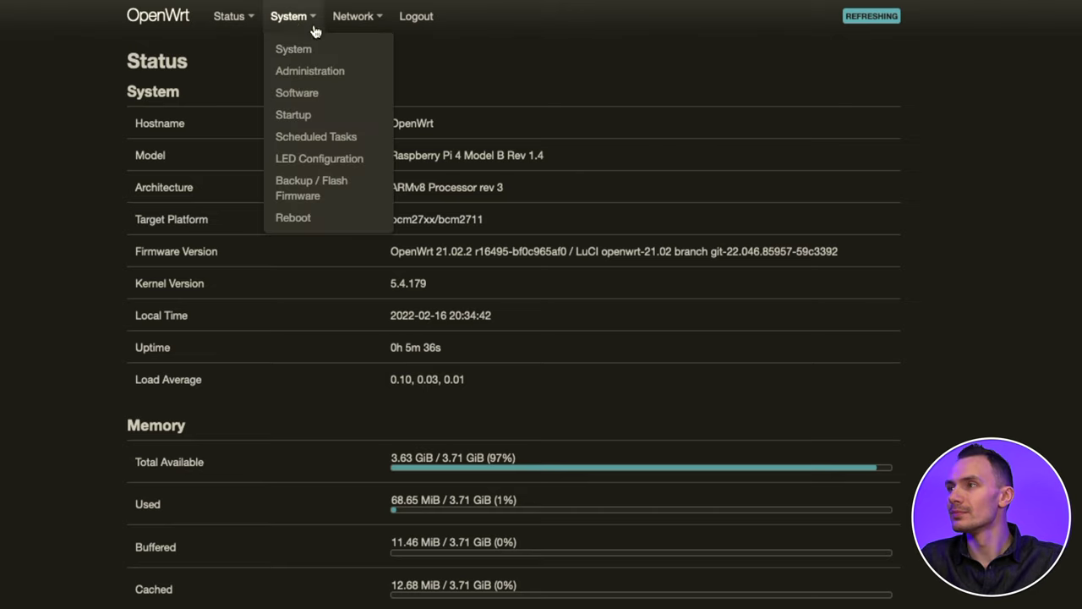
left_click(292, 95)
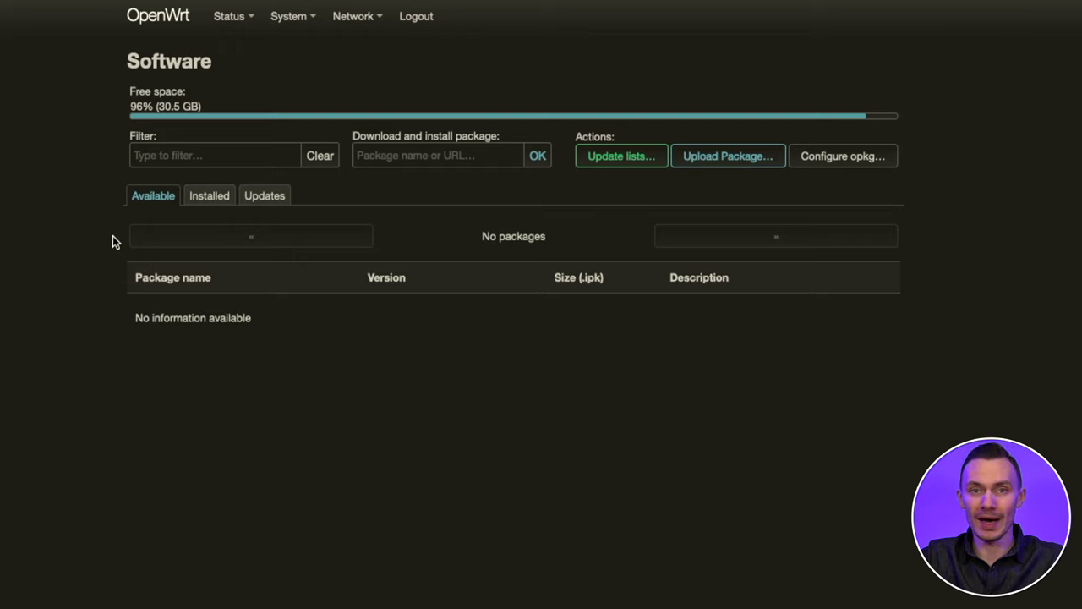
- Filter the Installed packages for kmod-usb-net-qmi-wwan, showing version 5.4.179-1
left_click(210, 199)
left_click(192, 155)
type("kmod-")
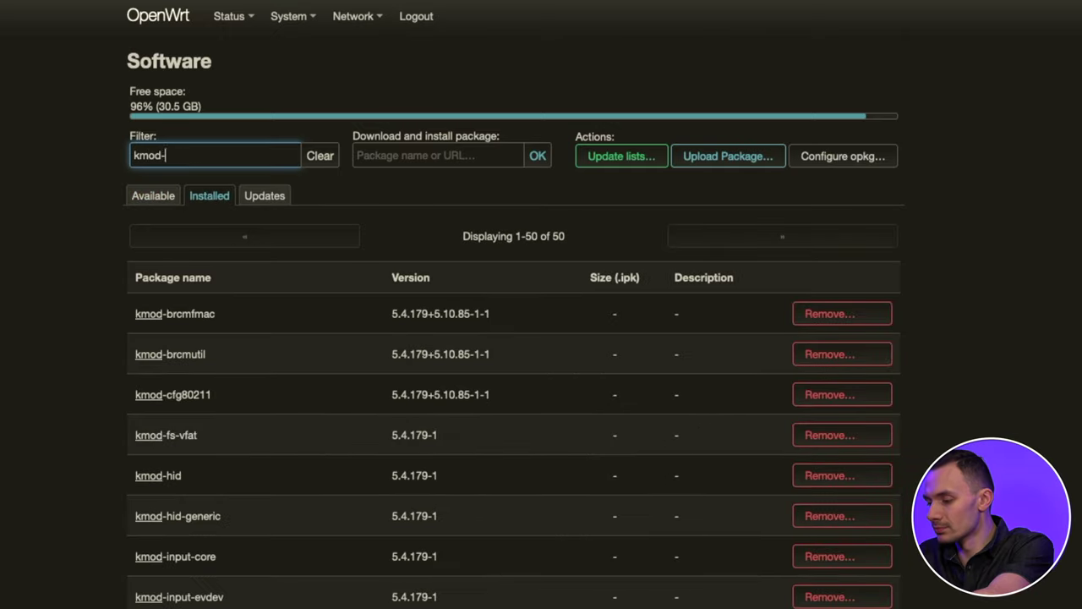
type("usb-net-qmi-=")
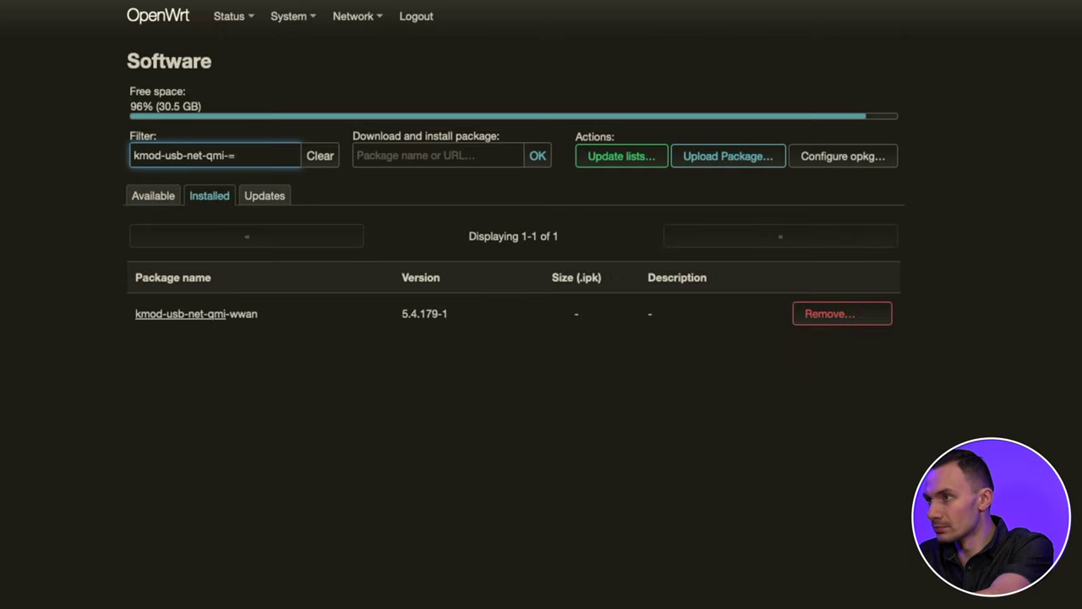
key("BackSpace")
type("wwan")
left_click(59, 126)
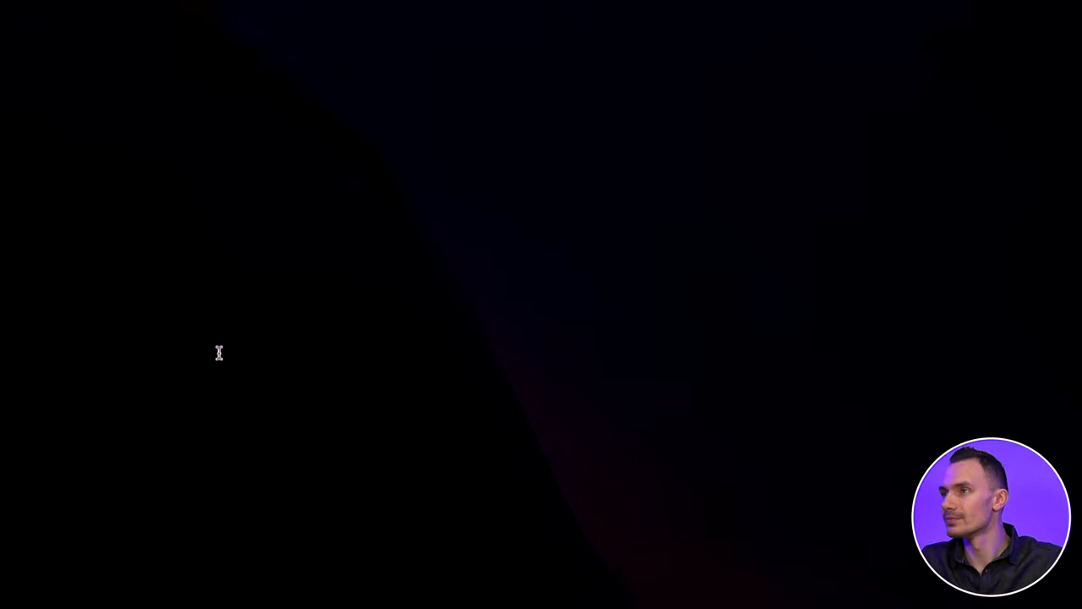
type("ssh ")
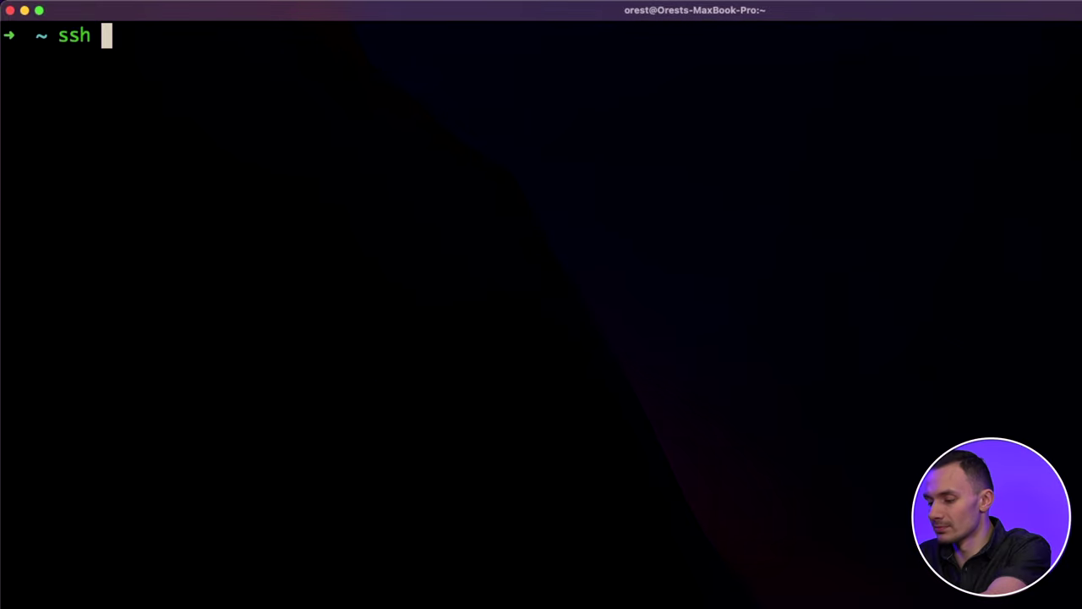
type("root@192.168.1.1")
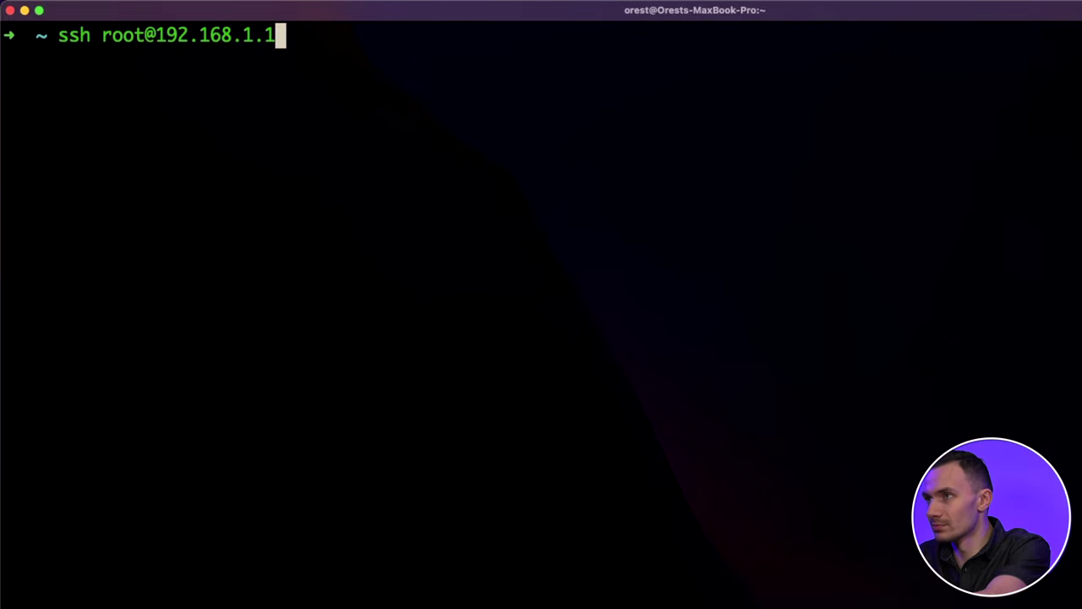
key("Return")
type("yes")
key("Return")
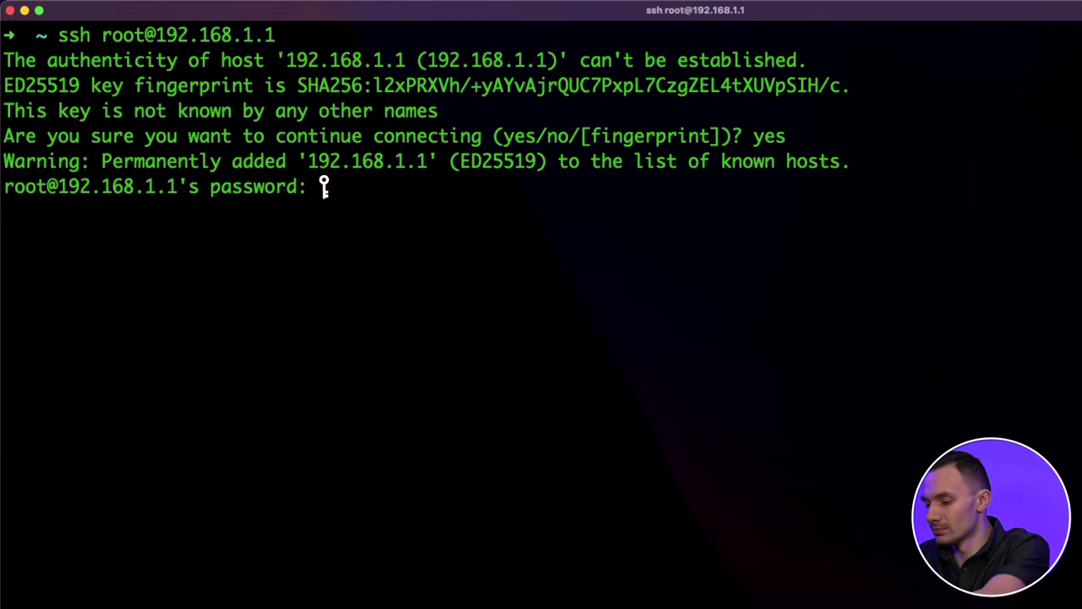
key("Return")
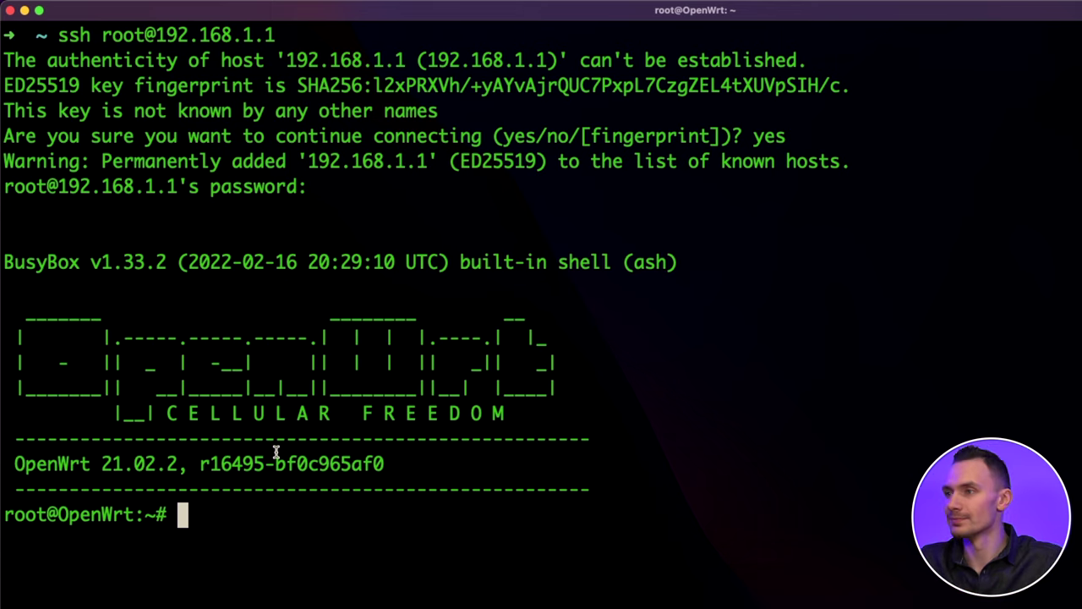
- Search dmesg for cdc-wdm0 and ttyUSB to list the modem's kernel devices
type("dmesg | grep ")
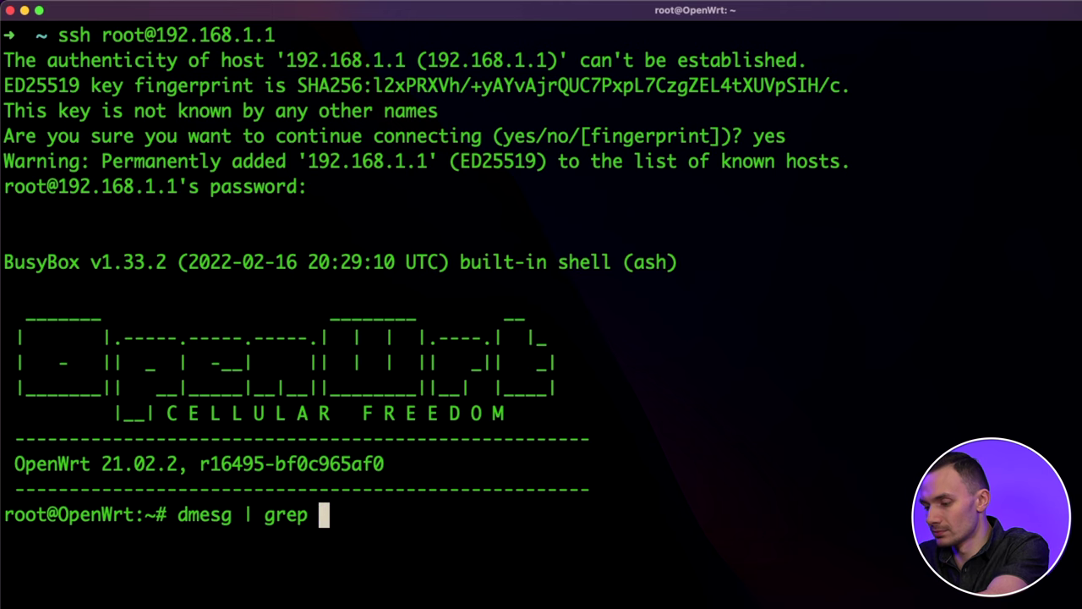
type("cdc-wdm0")
key("Return")
key("Up")
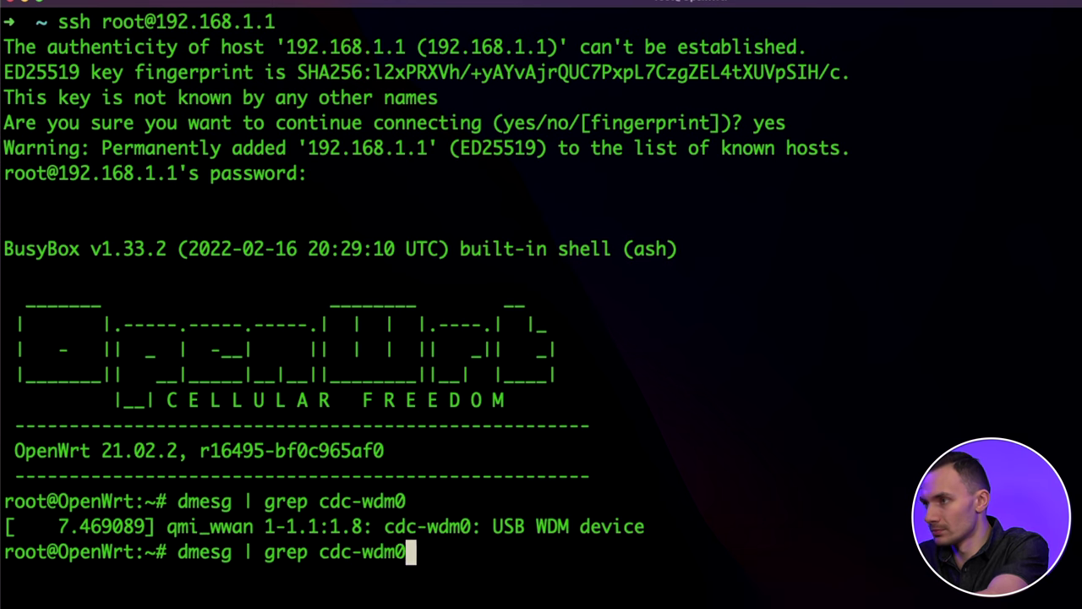
key("BackSpace")
key("BackSpace")
key("BackSpace")
key("BackSpace")
key("BackSpace")
key("BackSpace")
key("BackSpace")
key("BackSpace")
type("ttyUSB")
key("Return")
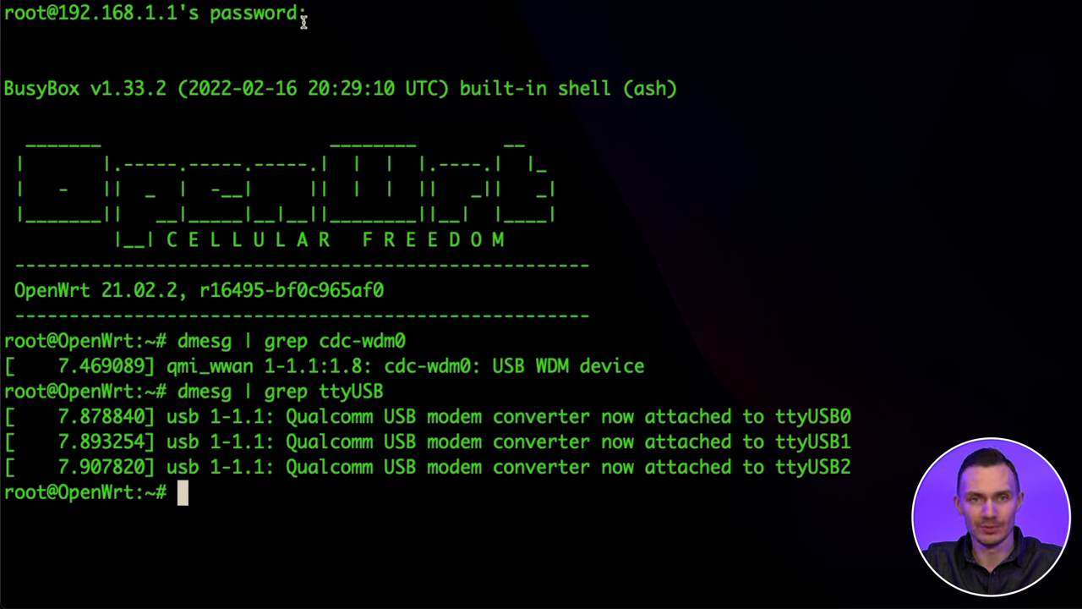
type("minicom -b ")
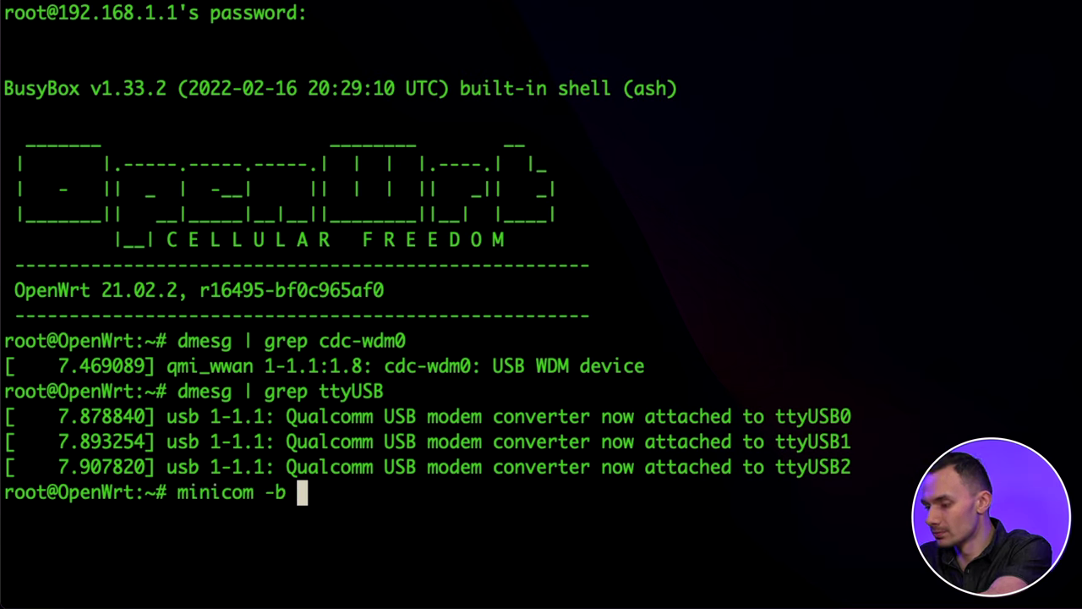
type("9600 -D /dev/")
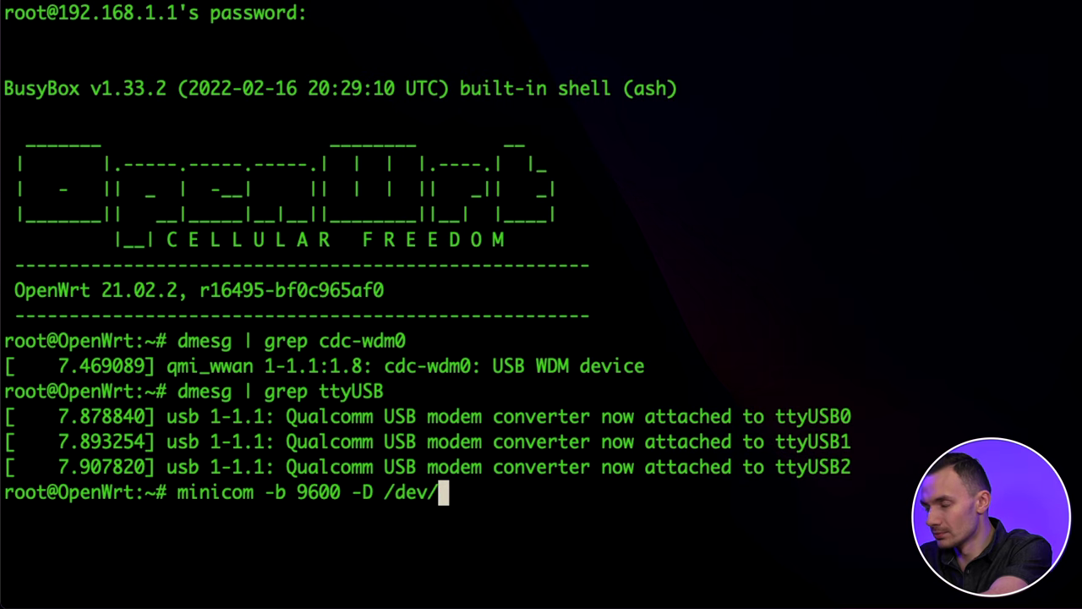
type("ttyUSB2")
- Launch minicom on /dev/ttyUSB2 at 9600 baud and get OK from an AT test
key("Return")
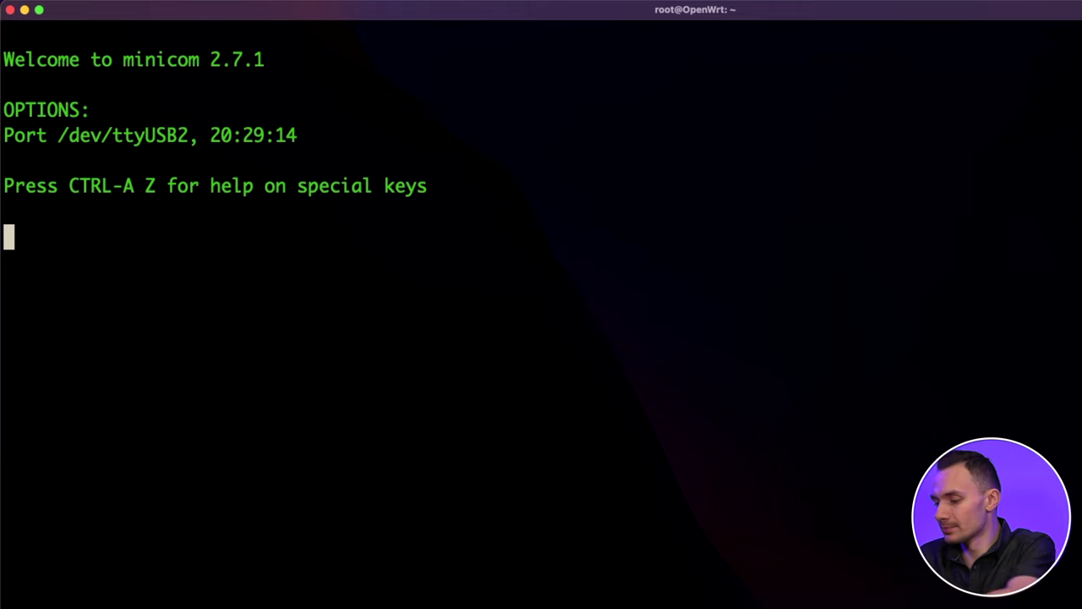
type("AT")
key("Return")
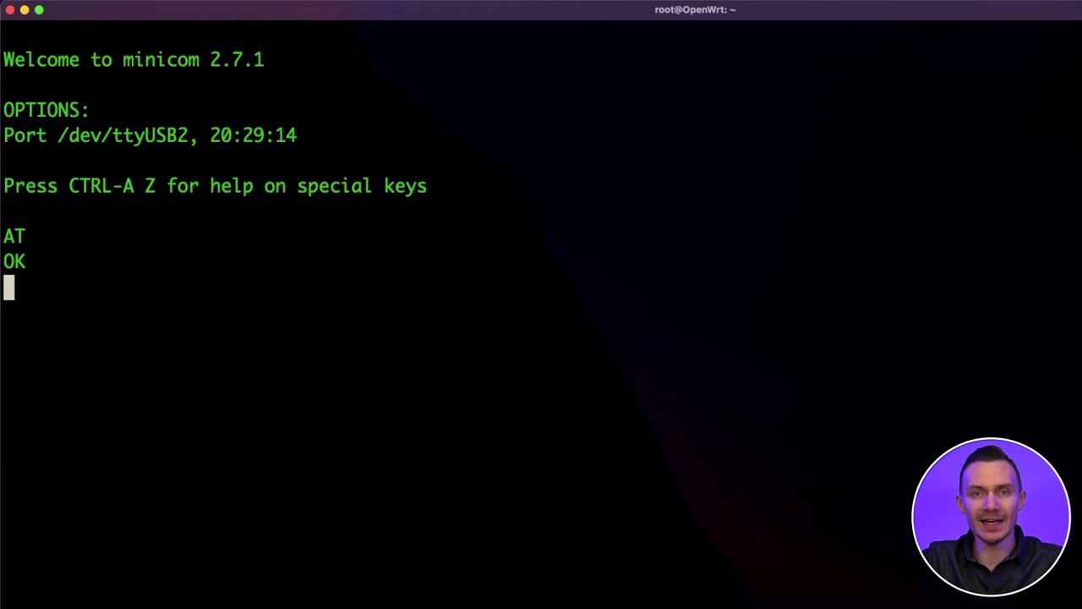
- Check SIM readiness with AT+CPIN? and view the LTE signal table with AT!LTEINFO?
type("AT+CPIN?")
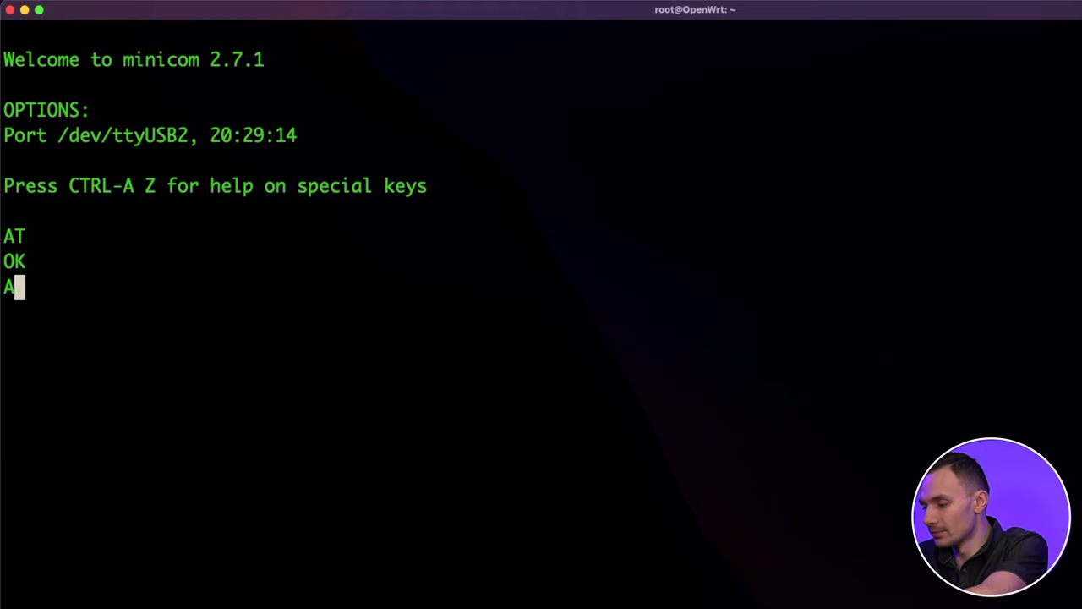
key("Return")
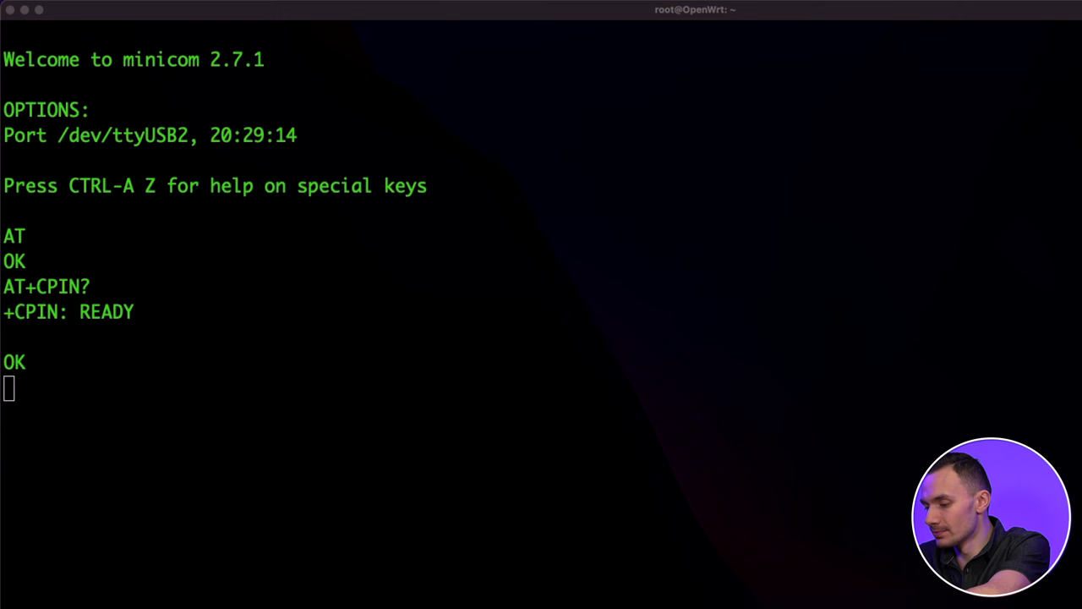
left_click(486, 242)
type("AT!LTE")
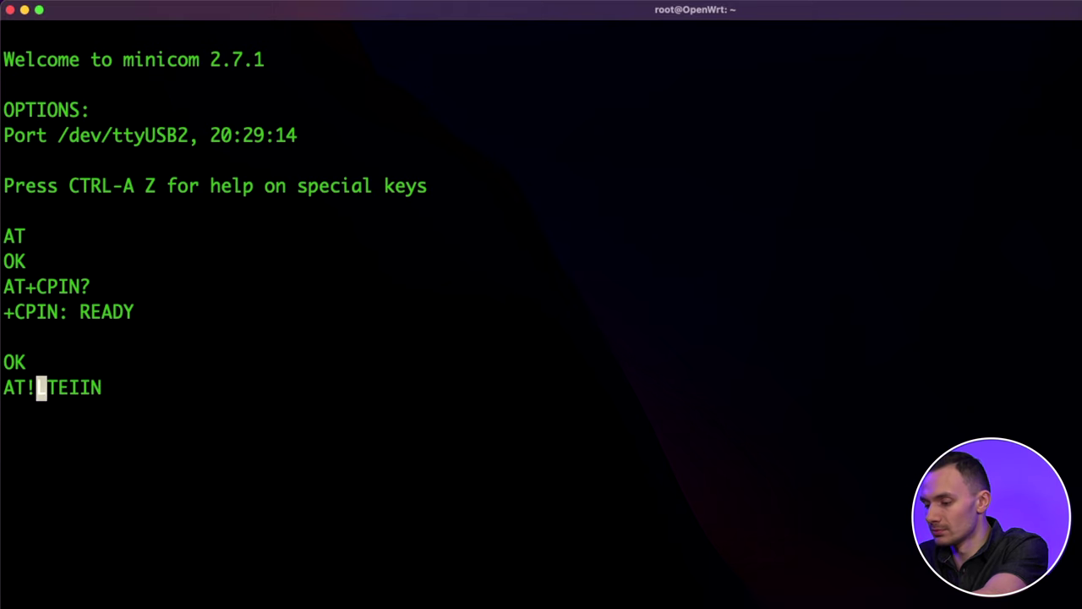
type("INFO?")
key("Return")
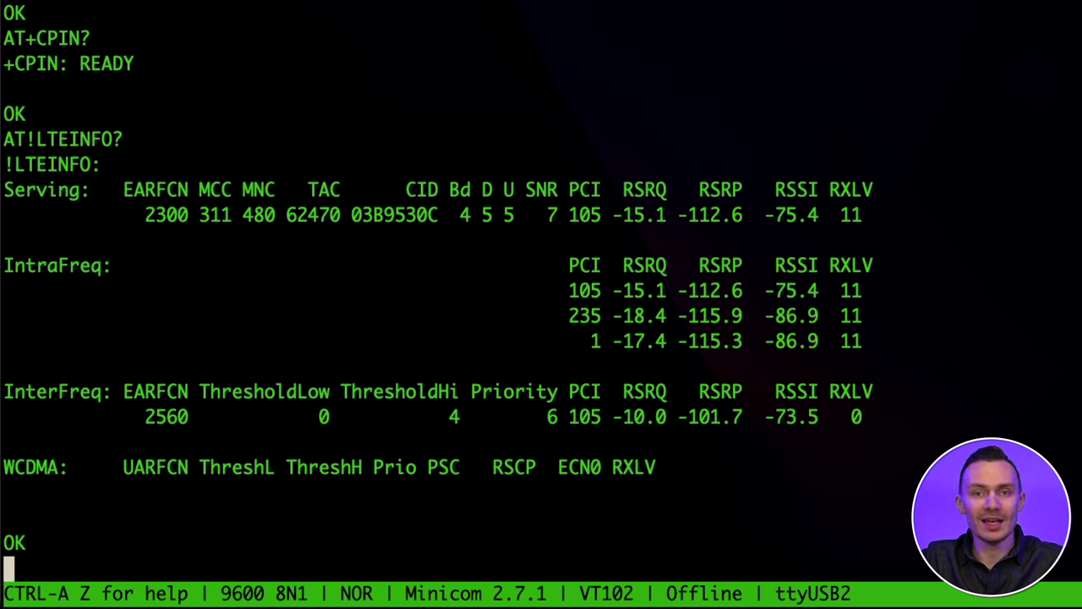
- Unlock advanced commands via AT!ENTERCND with the default password, then query AT!USBCOMP?
type("AT")
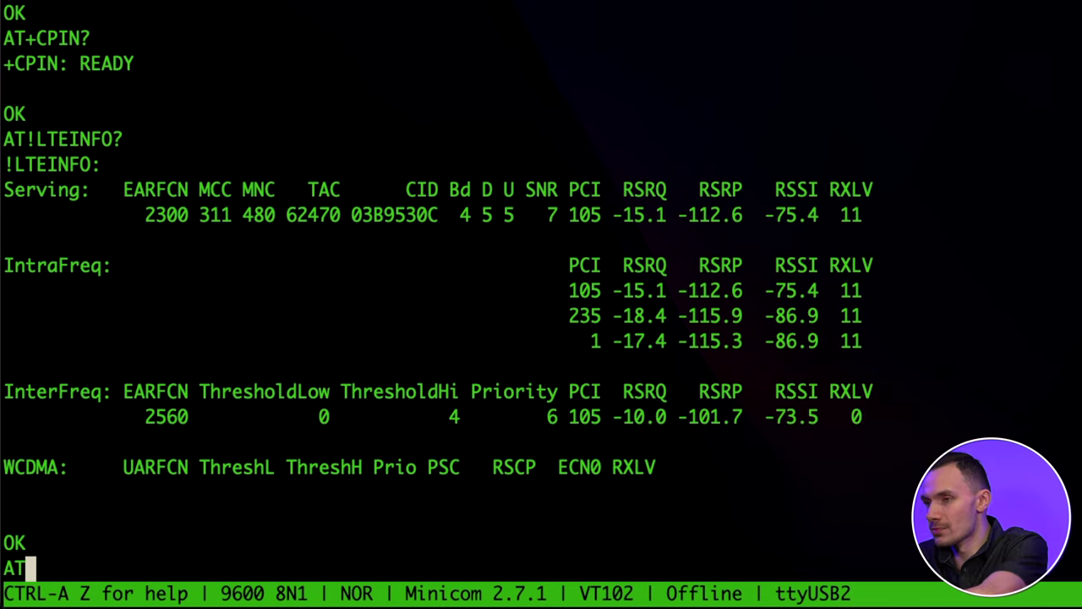
type("!ENTERCND=\"A")
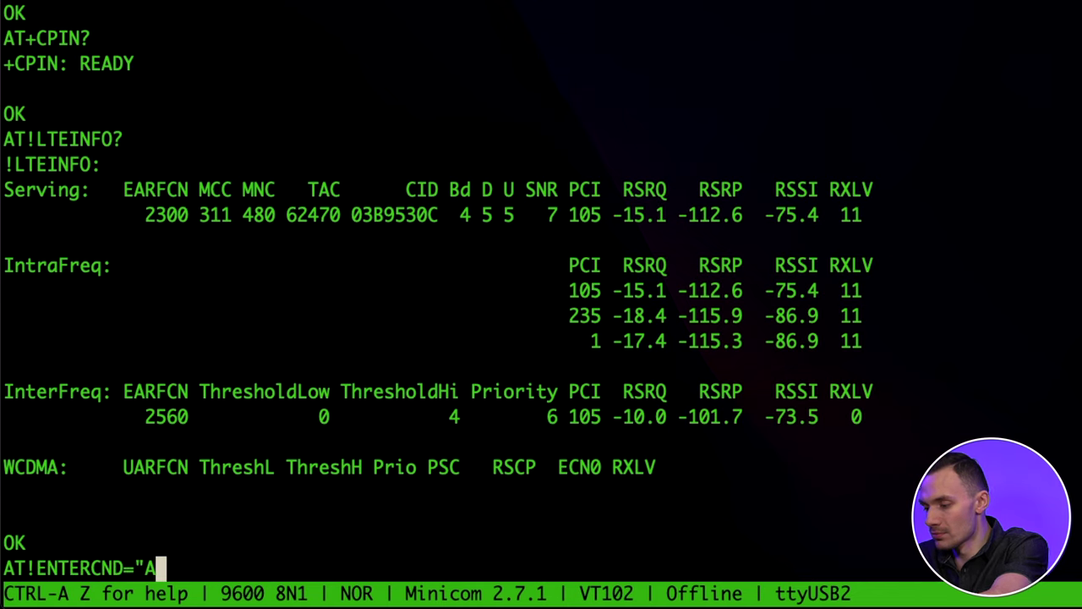
type("710\"")
key("Return")
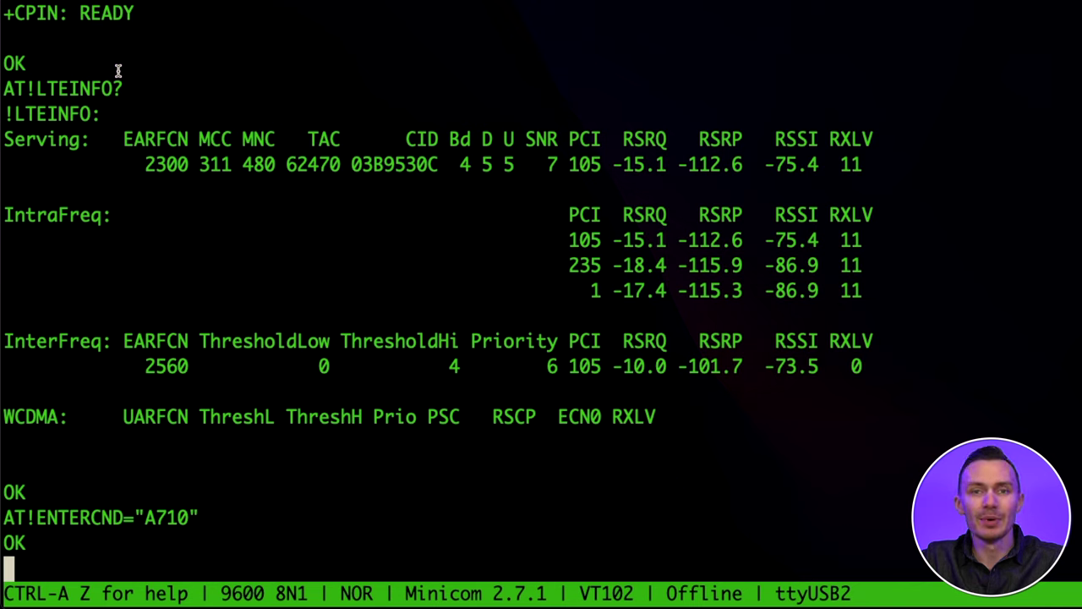
type("AT!")
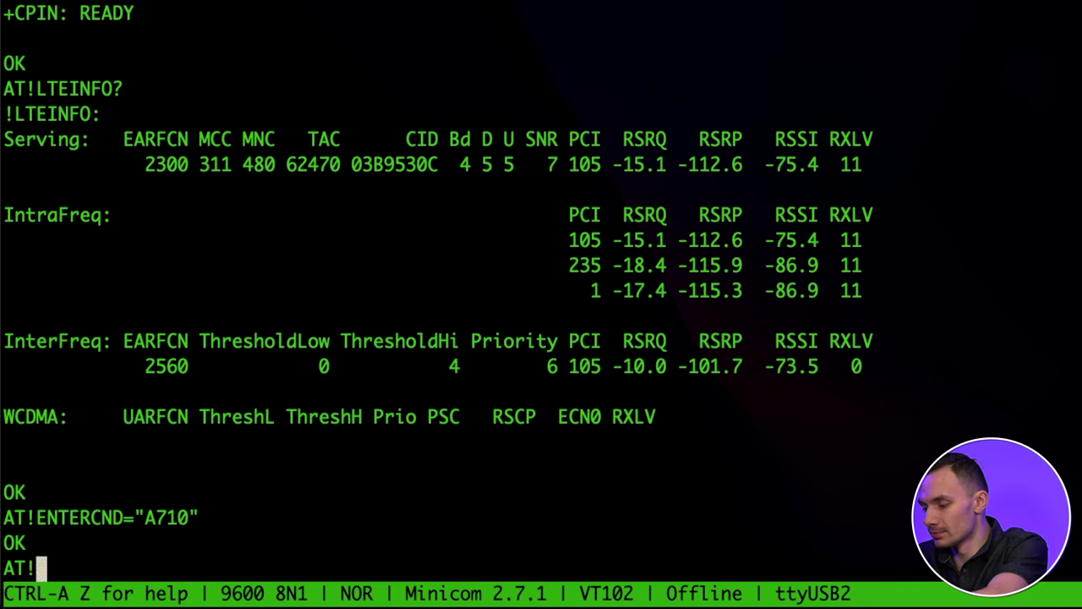
type("USBCOMP?")
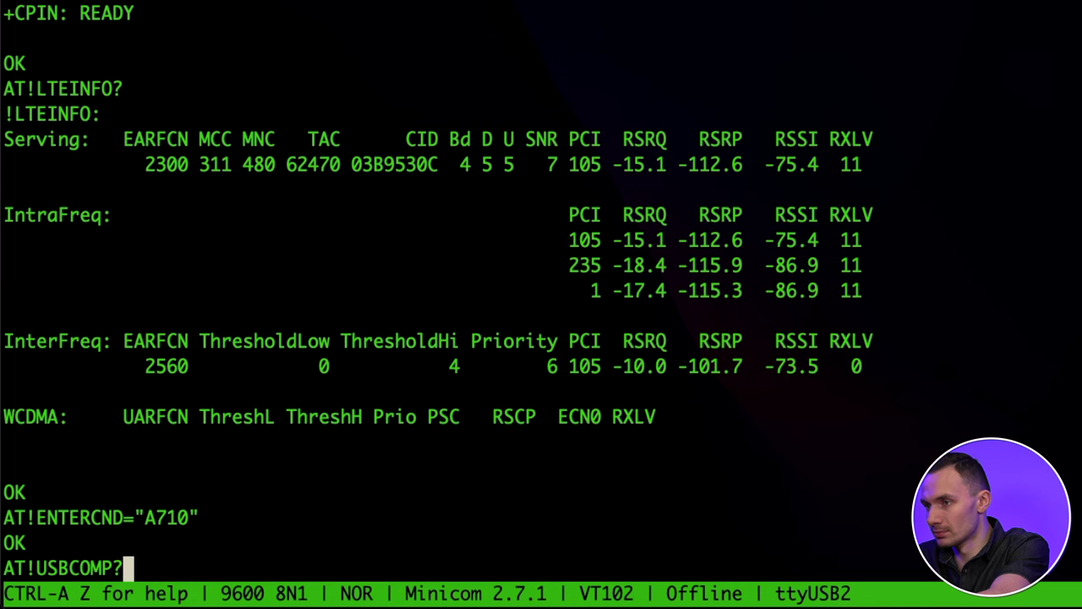
key("Return")
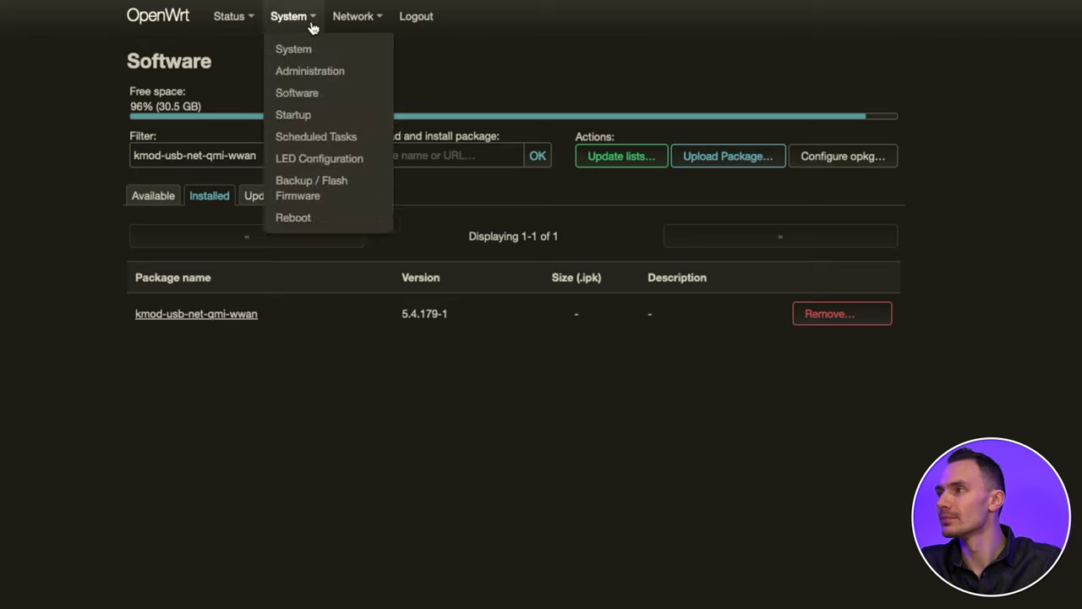
- Add a network interface named 4G with the QMI Cellular protocol under Network > Interfaces
mouse_move(352, 16)
left_click(356, 51)
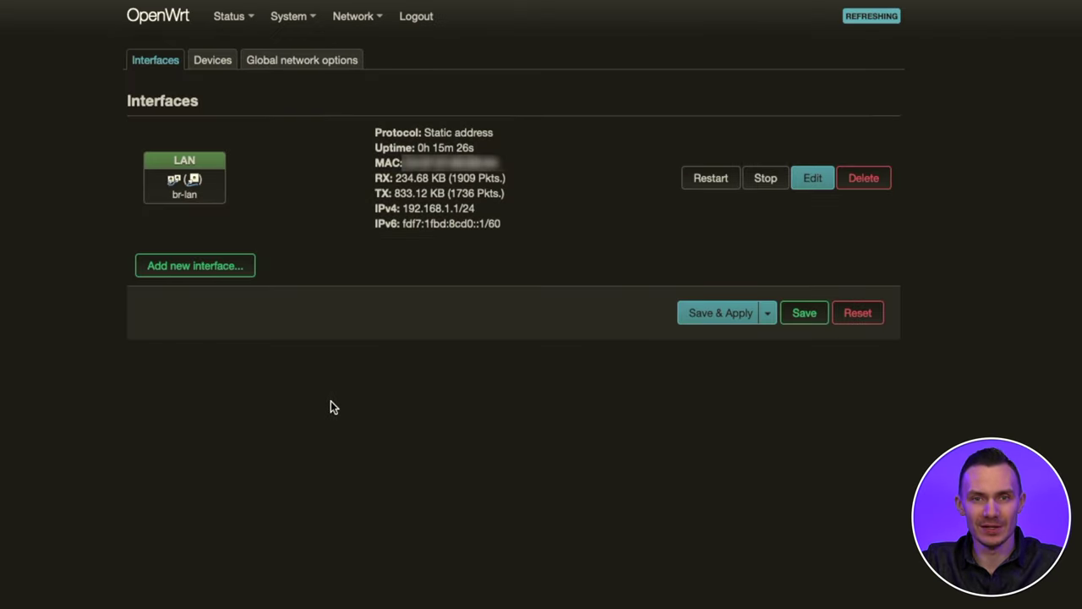
left_click(200, 265)
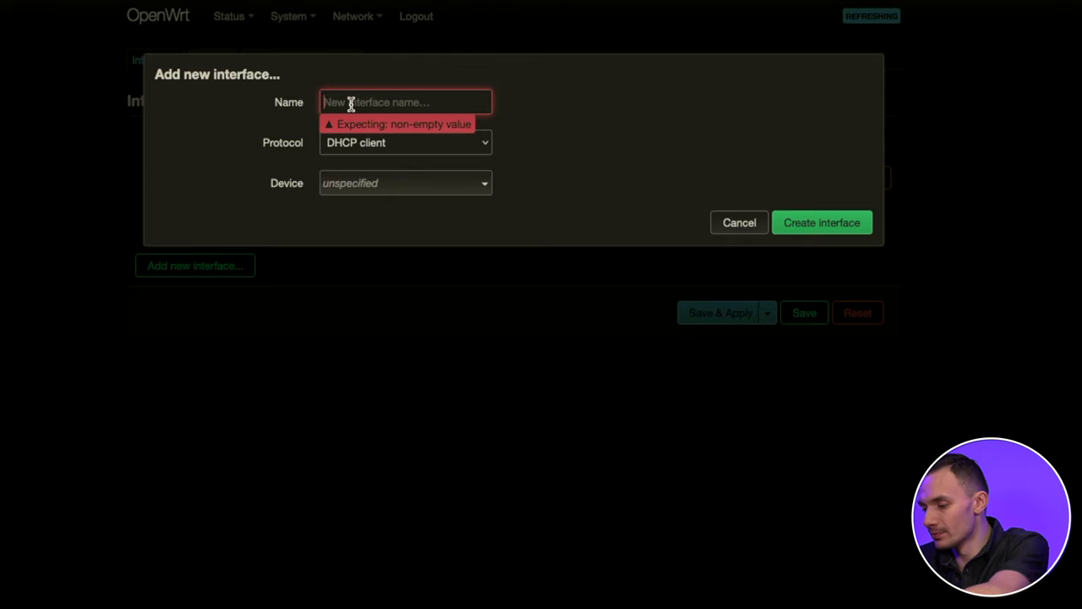
type("4G")
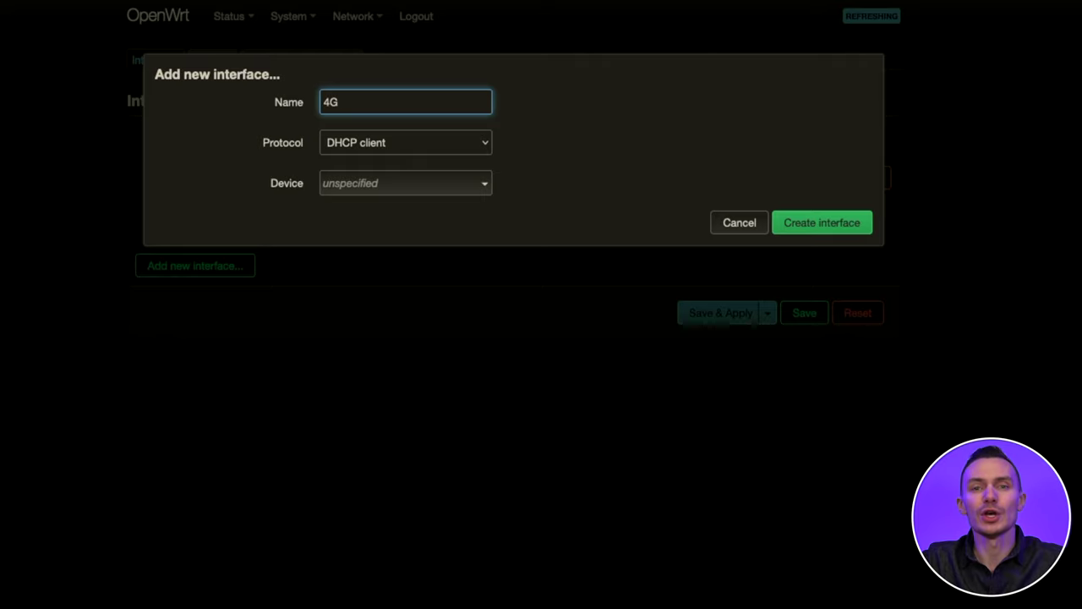
left_click(350, 146)
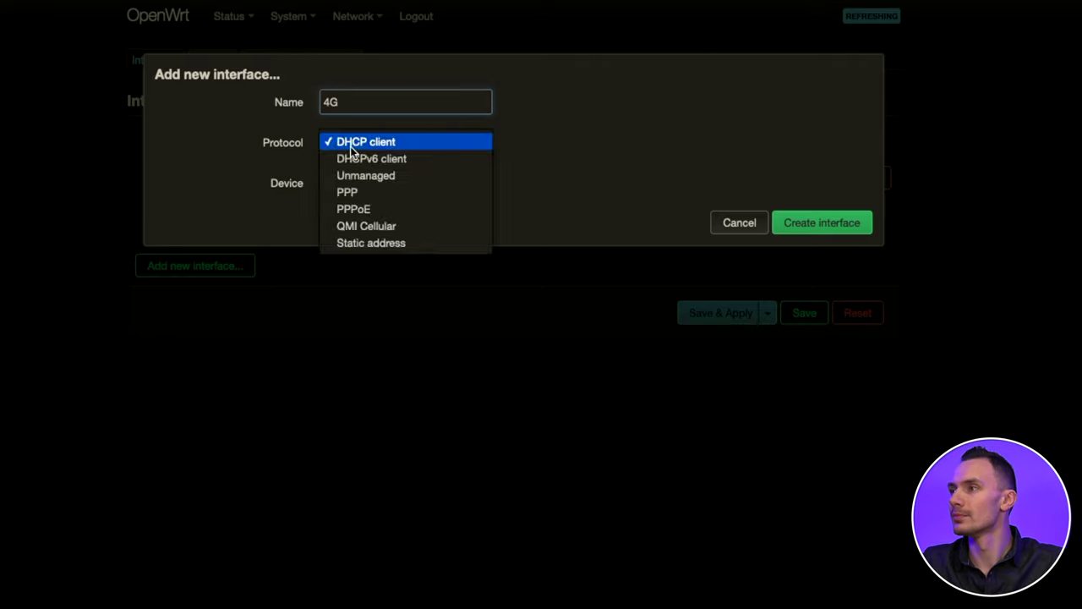
left_click(372, 226)
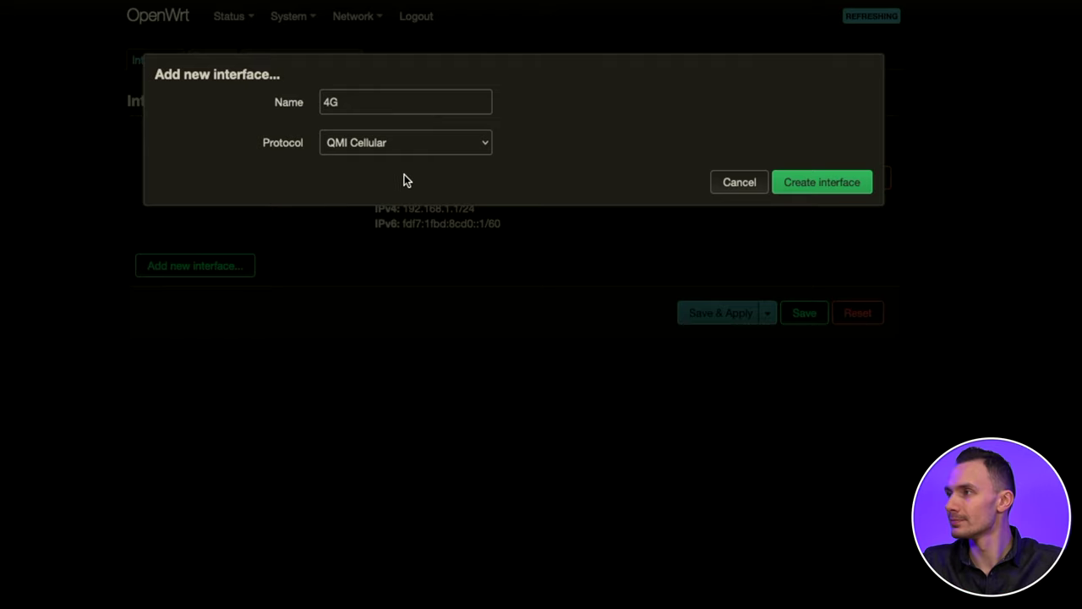
left_click(804, 182)
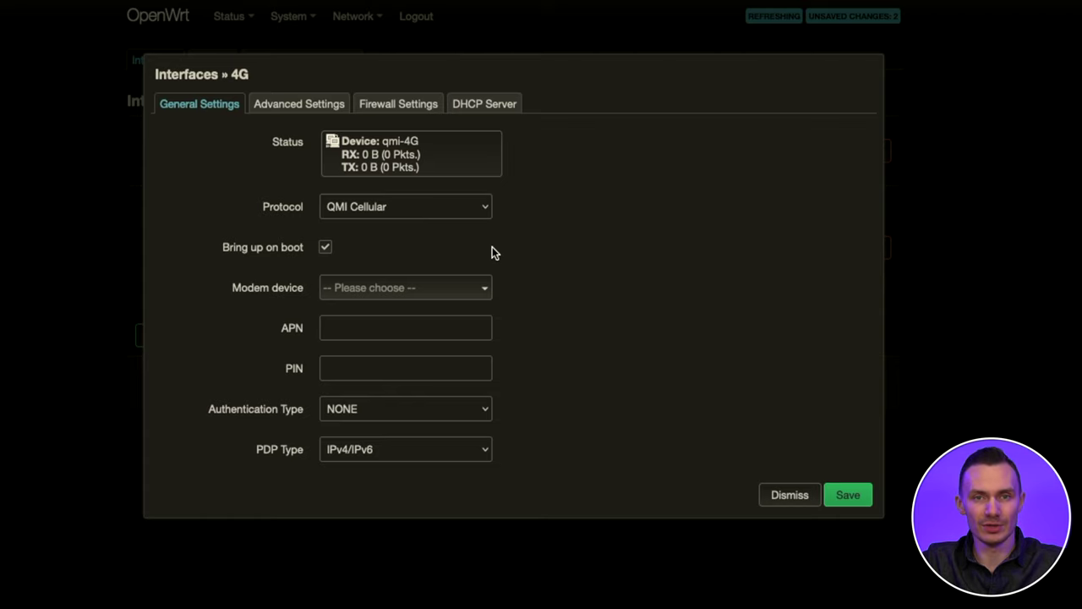
- Set modem device /dev/cdc-wdm0 and APN vzwinternet, keeping NONE authentication and IPv4/IPv6 PDP type
left_click(394, 289)
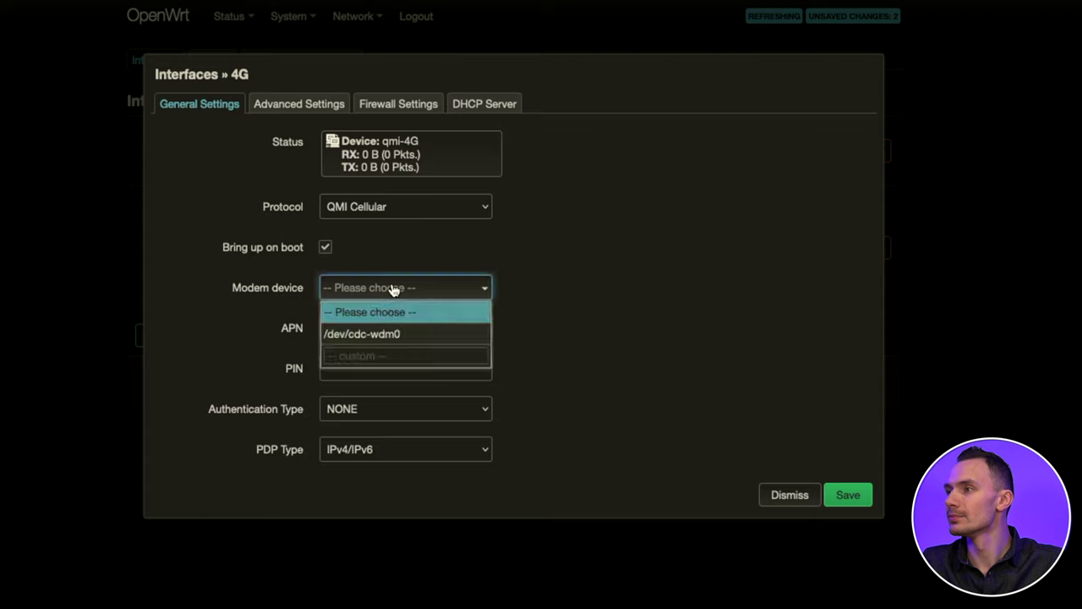
left_click(382, 334)
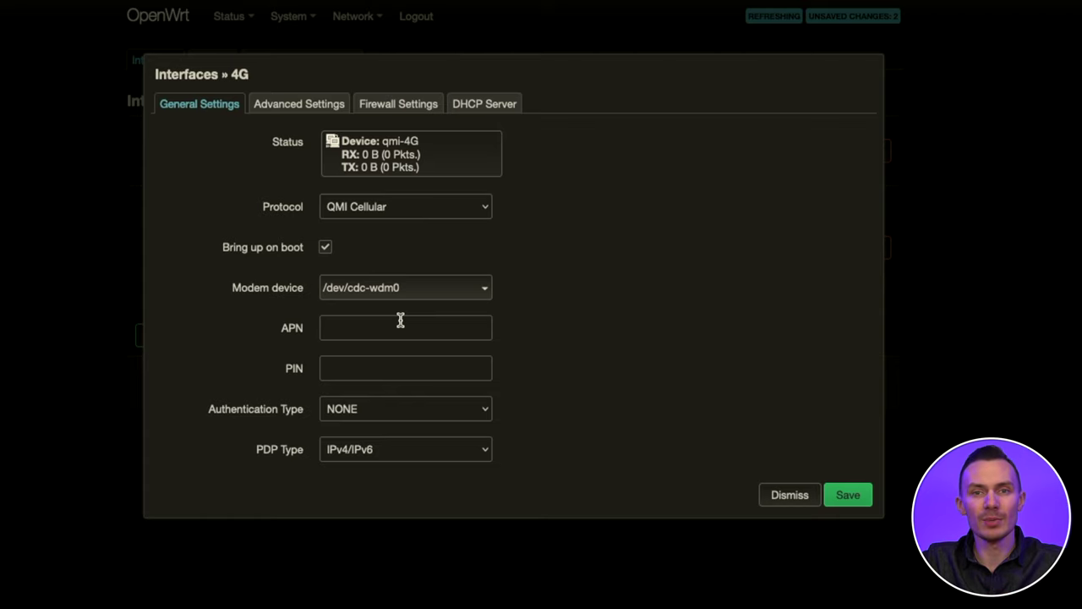
left_click(400, 319)
type("v")
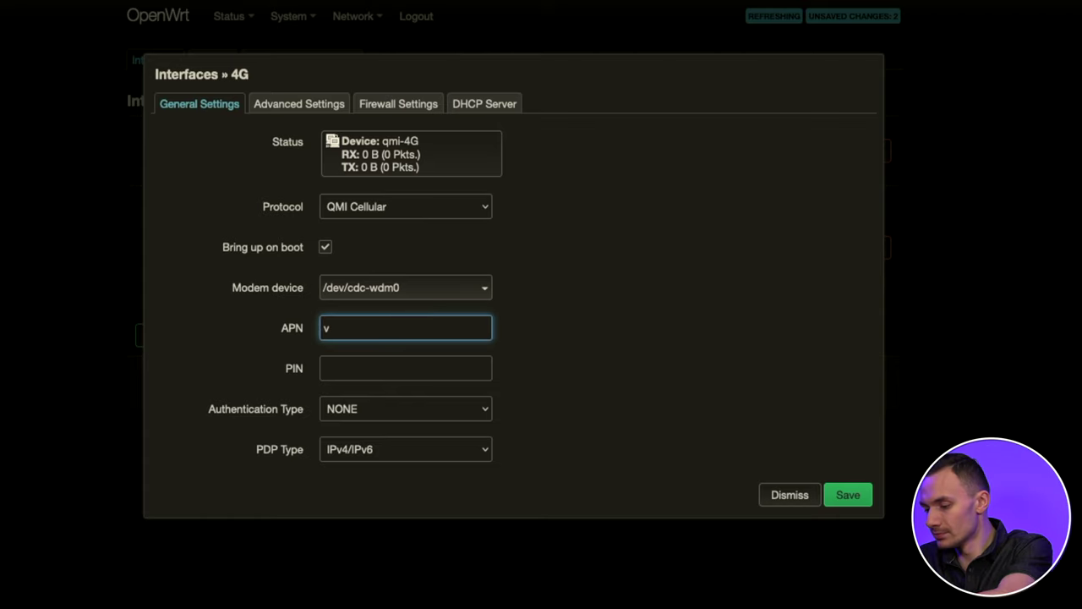
type("zwinternet")
left_click(406, 368)
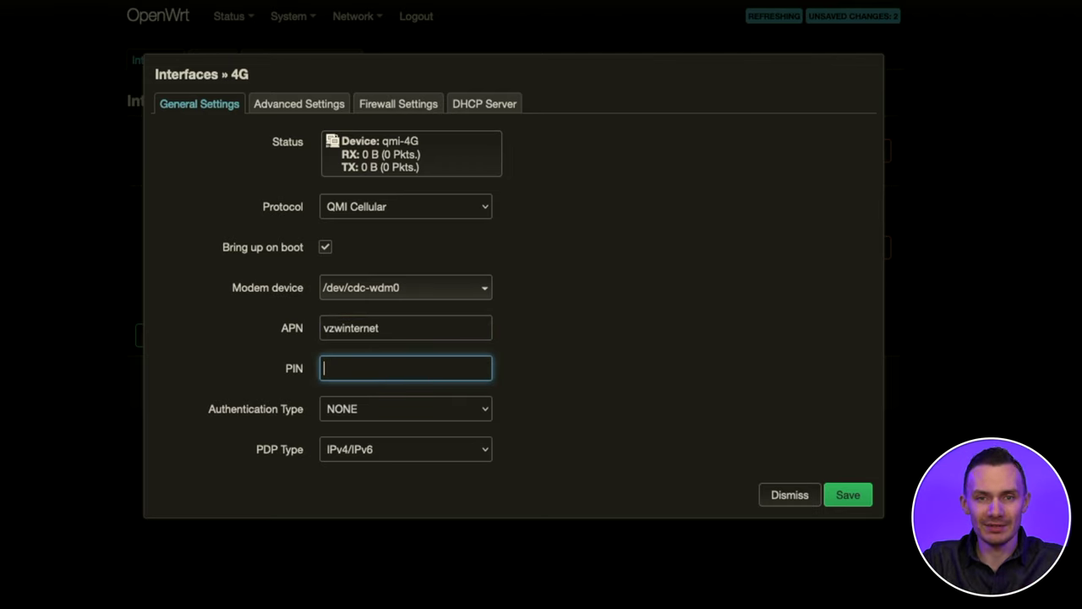
left_click(405, 409)
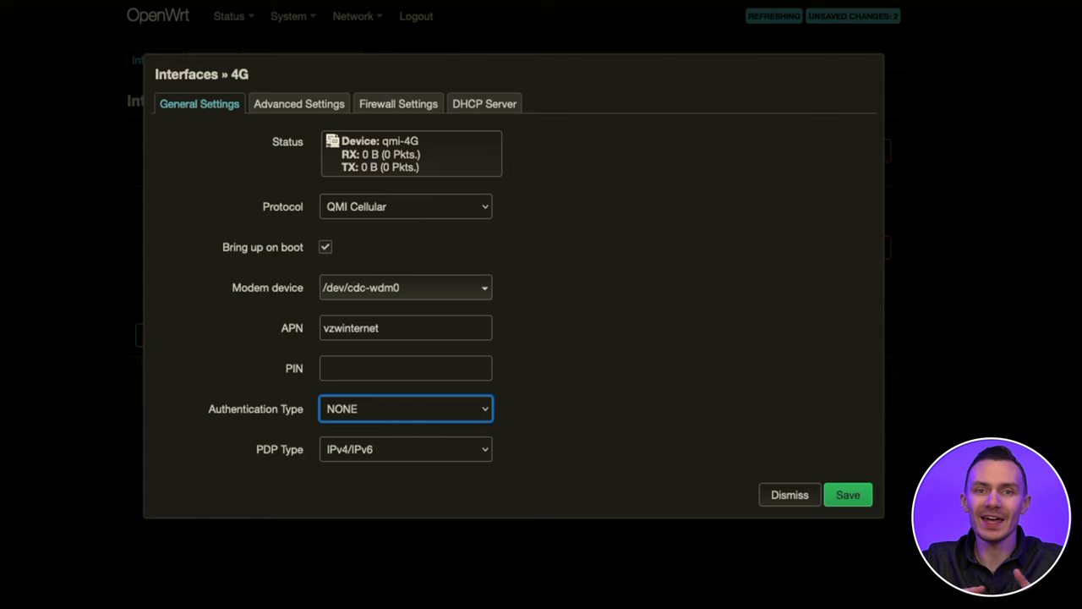
left_click(405, 449)
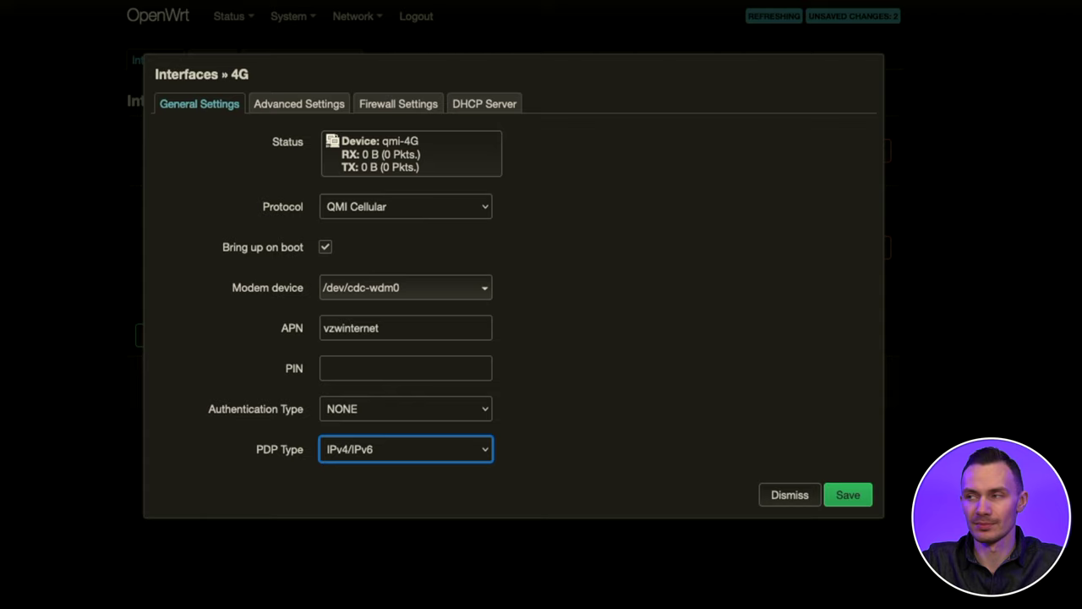
left_click(534, 474)
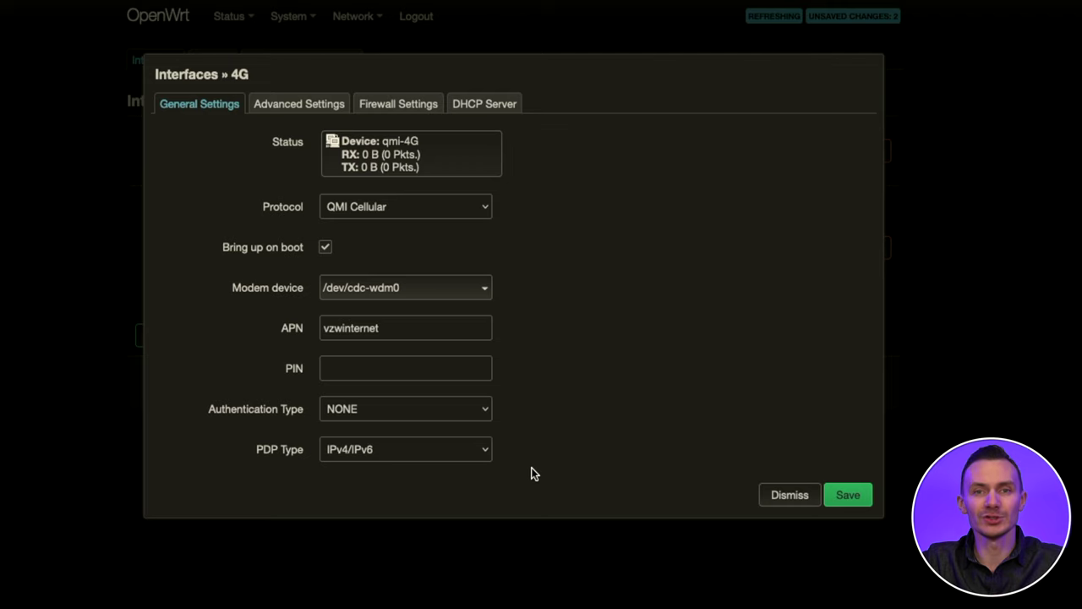
- Assign the 4G interface to the wan firewall zone, then save and apply the changes
left_click(399, 104)
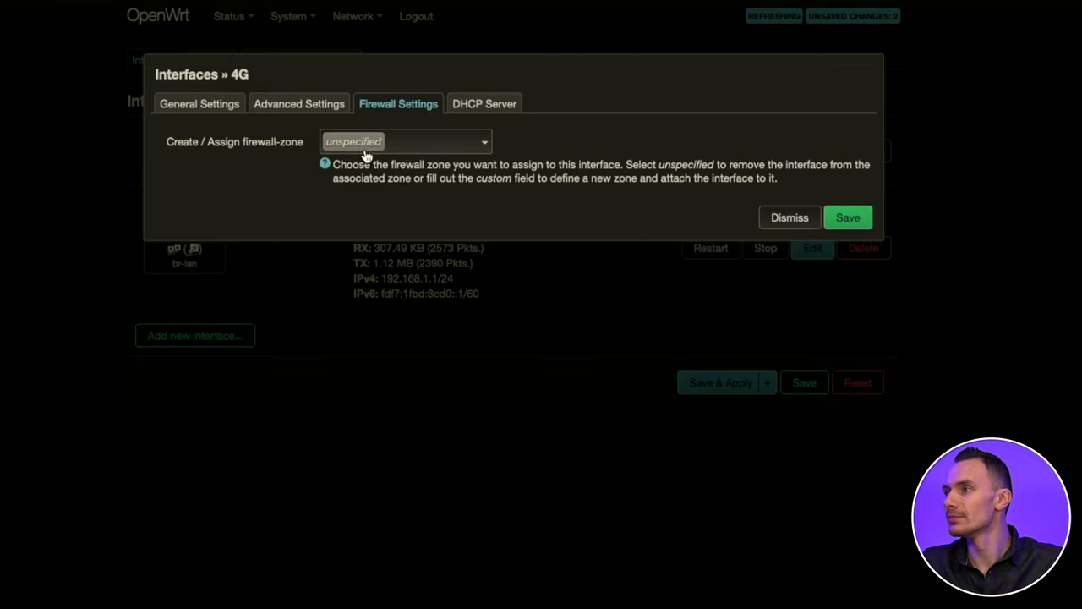
left_click(405, 142)
left_click(355, 220)
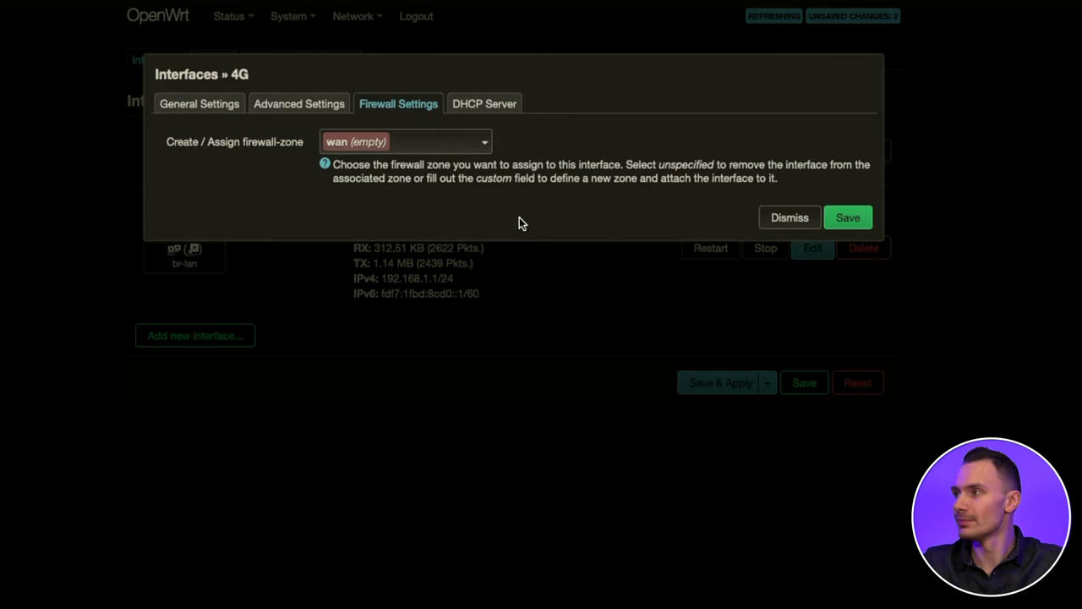
left_click(837, 218)
left_click(720, 383)
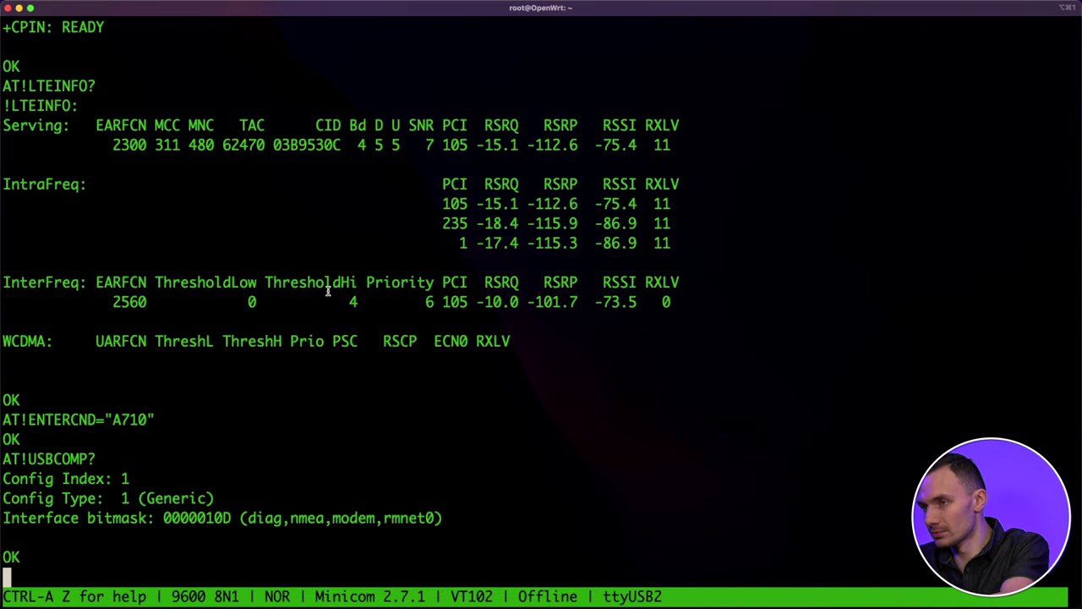
- Quit minicom without resetting the modem and return to the router's shell prompt
key("ctrl+a")
key("z")
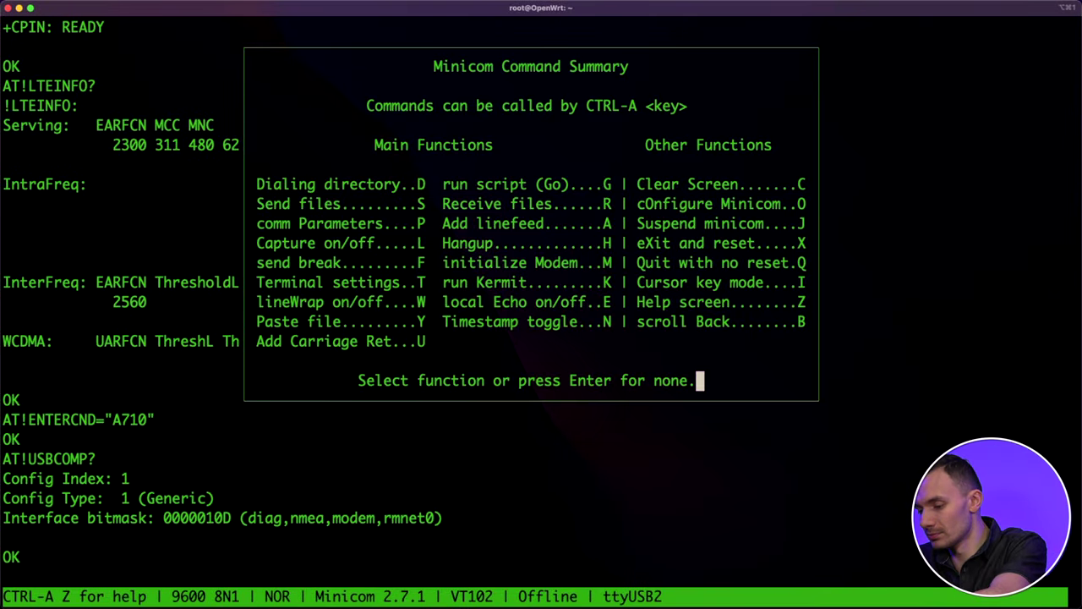
key("x")
key("Return")
- Ping 8.8.8.8 over wwan0, getting 3 of 3 replies with 0% packet loss
type("ping -I wwan0 8.8.8.8")
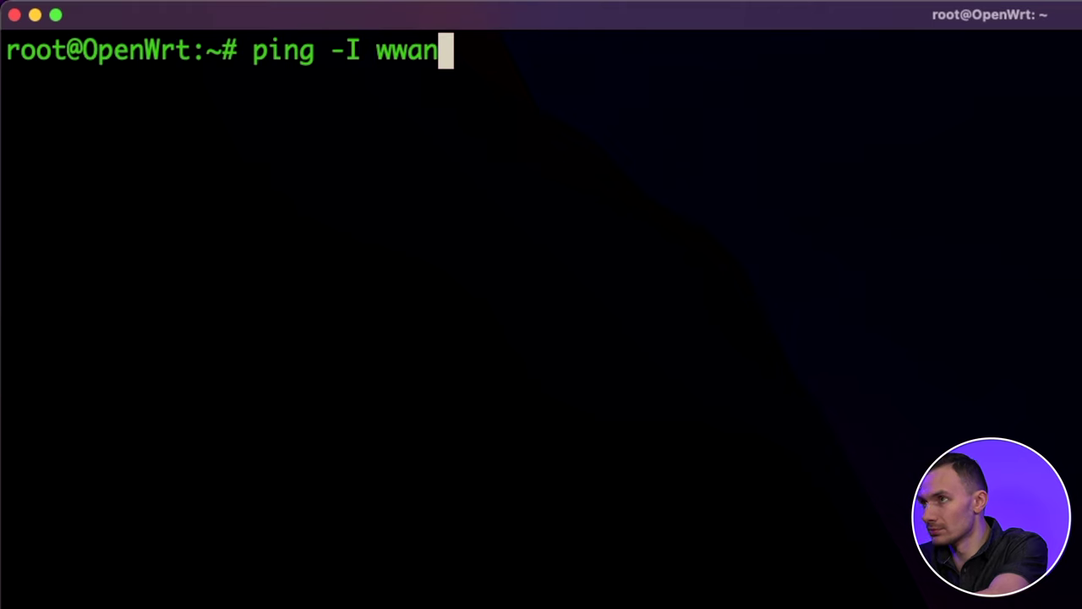
key("Return")
key("ctrl+c")
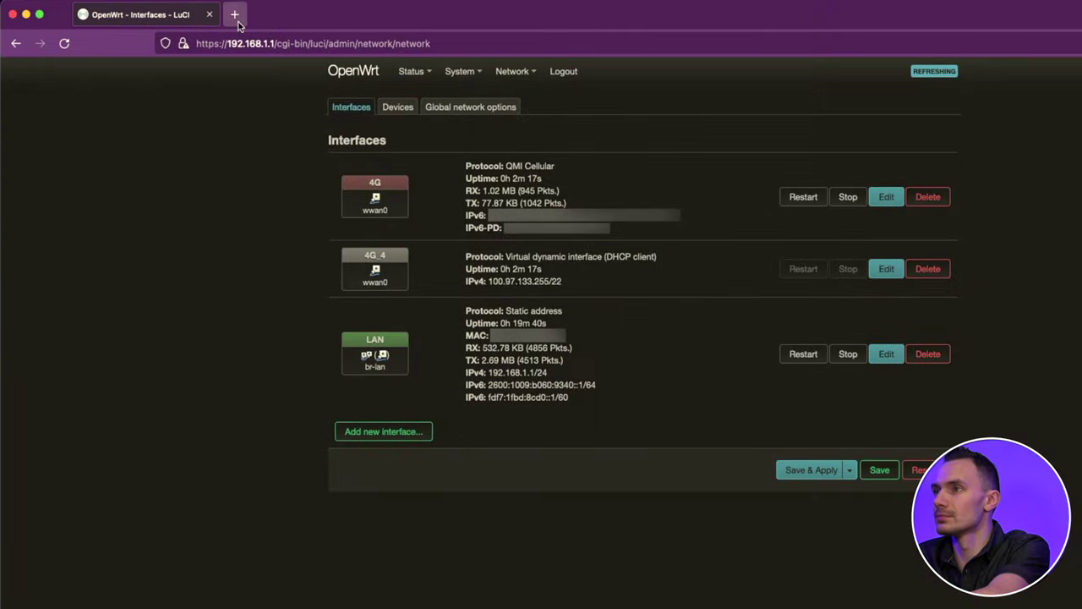
- Load speedtest.net in a new Firefox private browsing tab
left_click(603, 14)
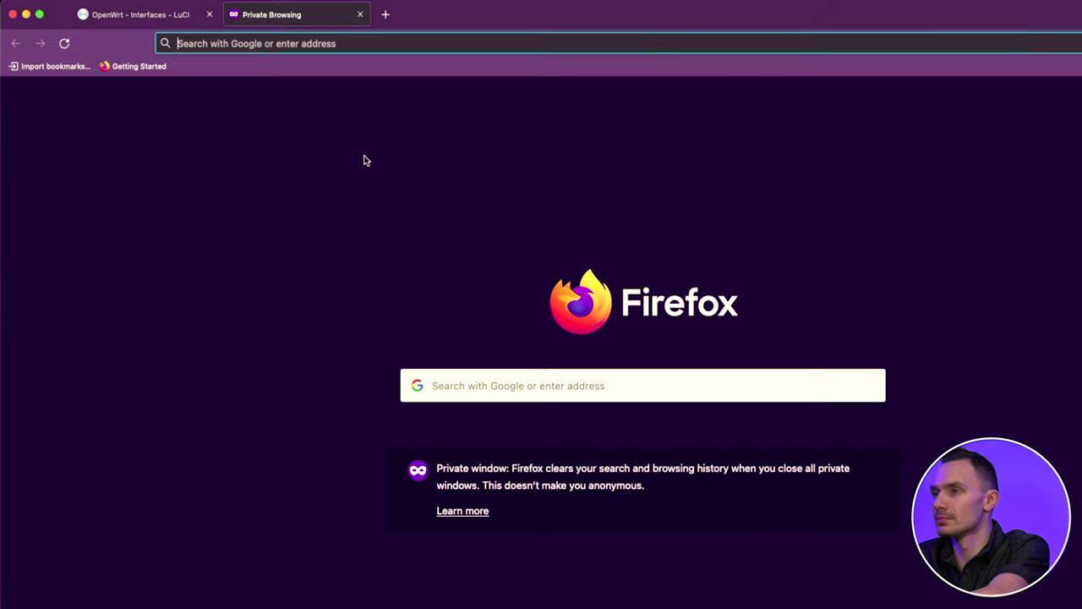
type("speedtest.net")
key("Return")
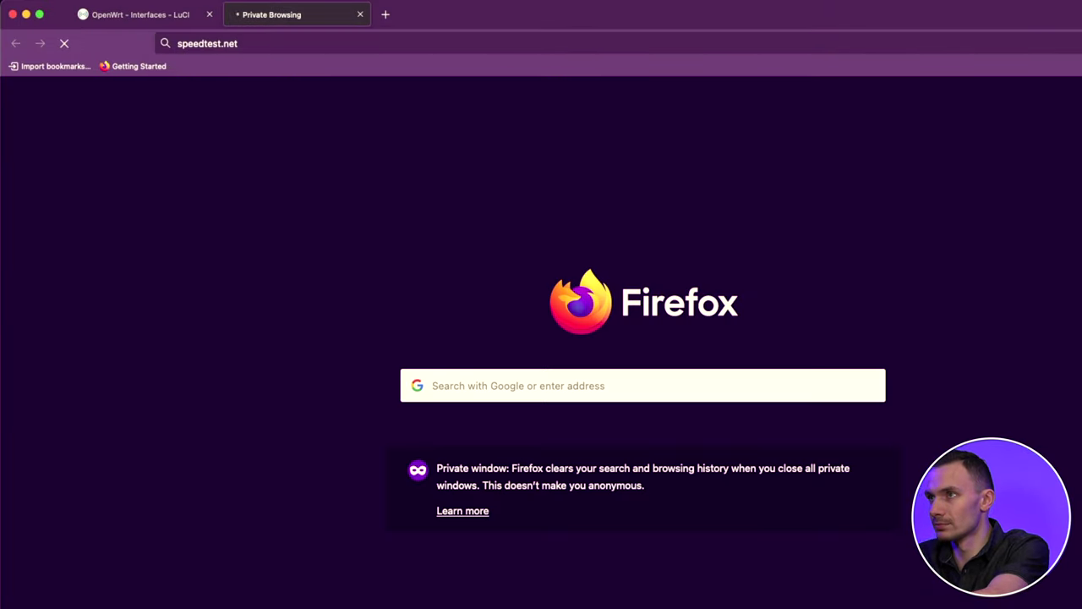